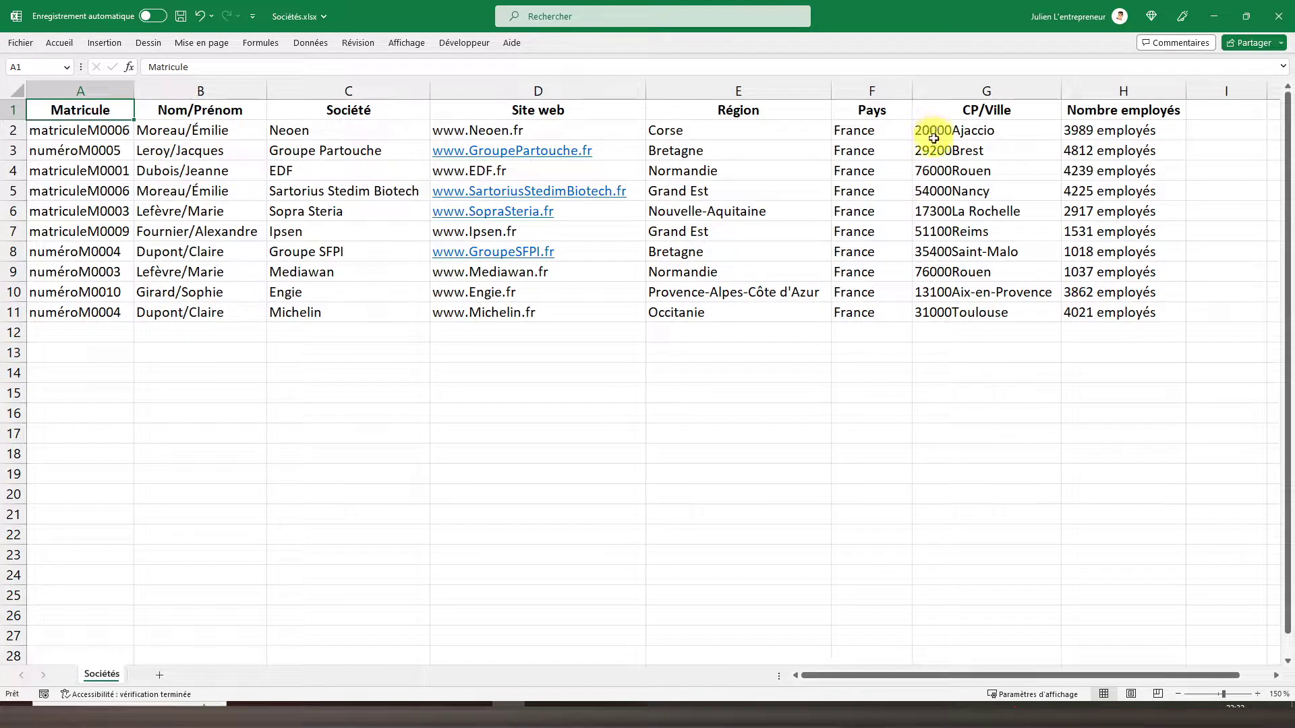
Save the Sociétés.xlsx workbook in Excel
left_click(1115, 132)
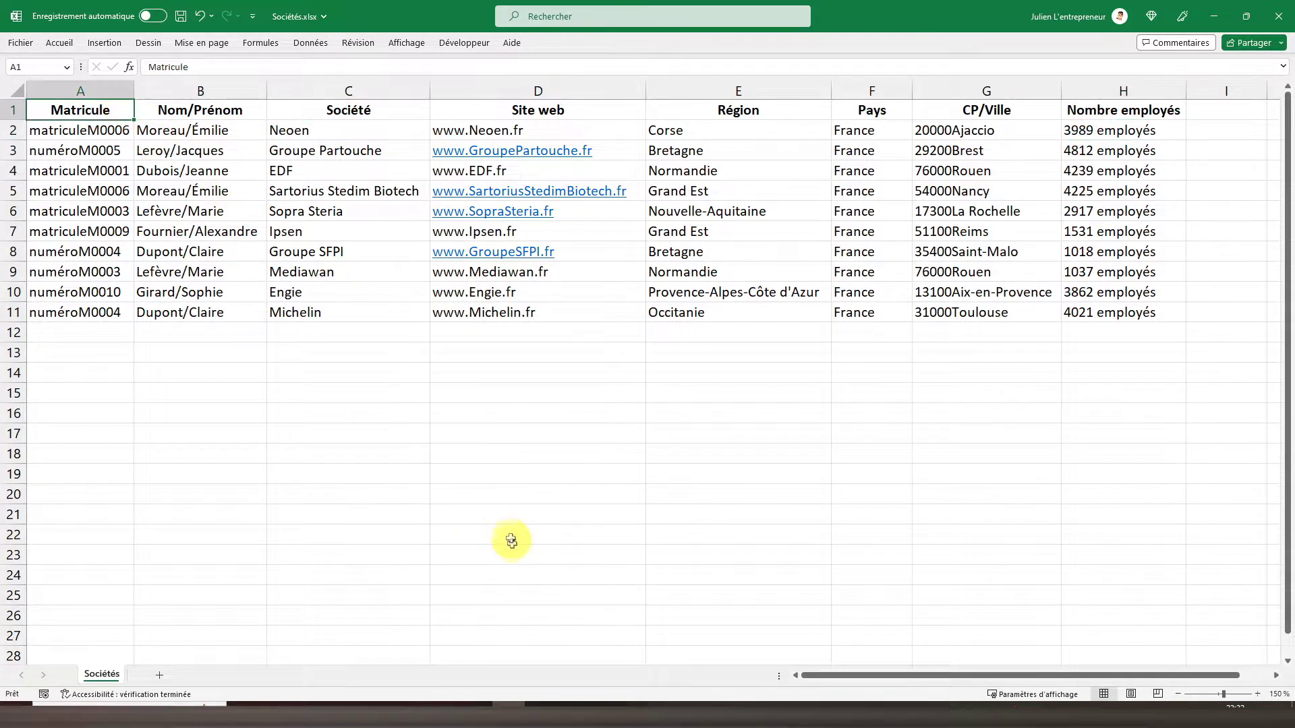
left_click(540, 705)
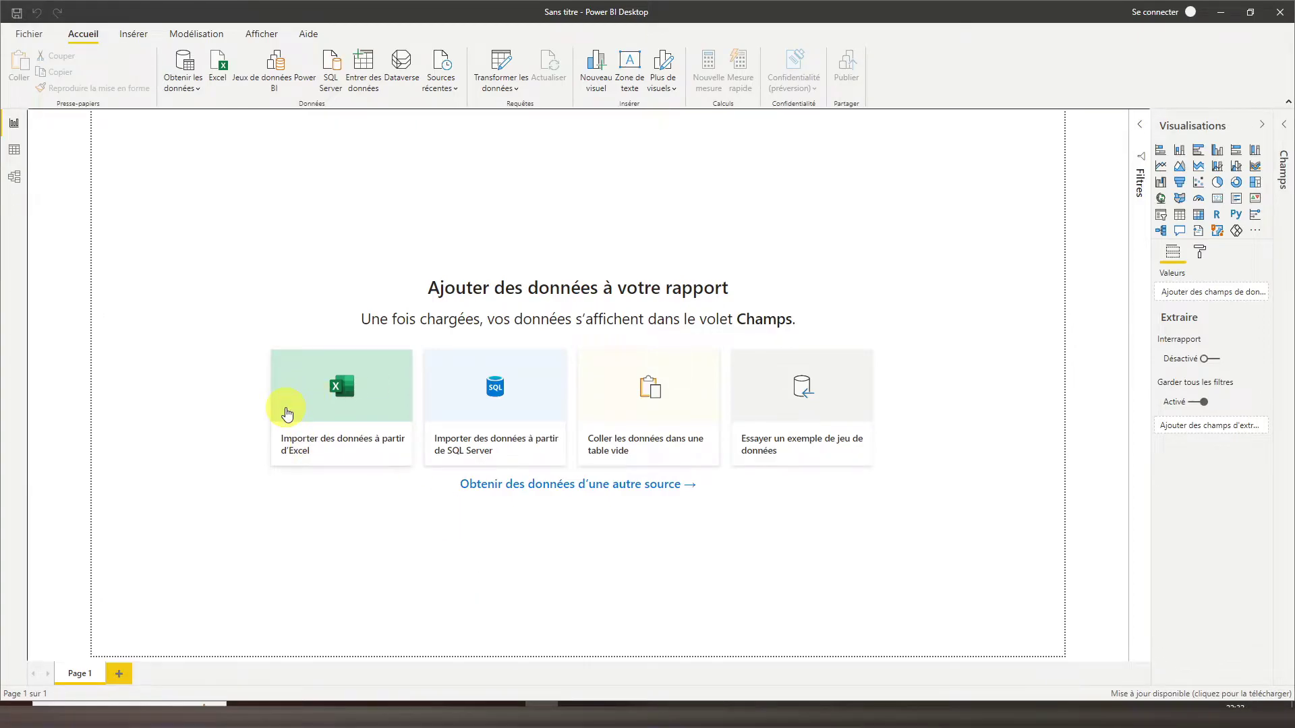
left_click(510, 705)
left_click(181, 17)
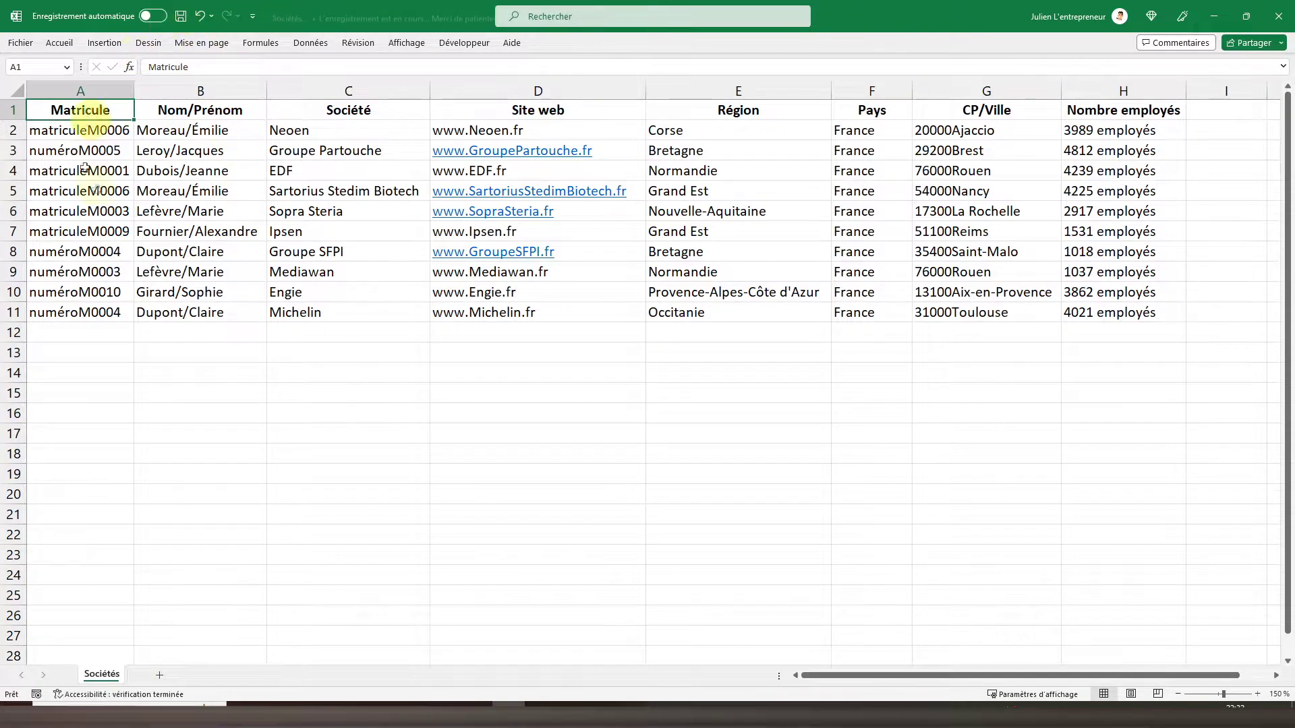
Switch to Power BI Desktop and open Sociétés.xlsx as an Excel data source
left_click(540, 704)
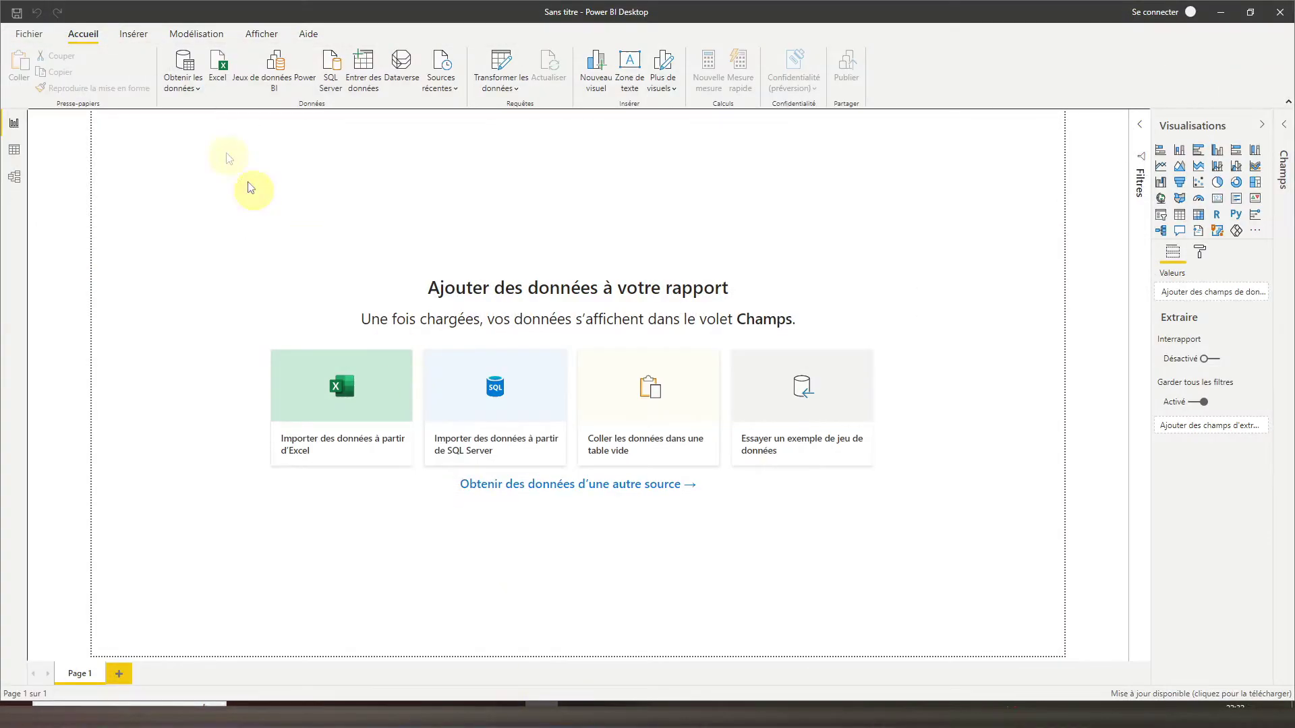
left_click(301, 392)
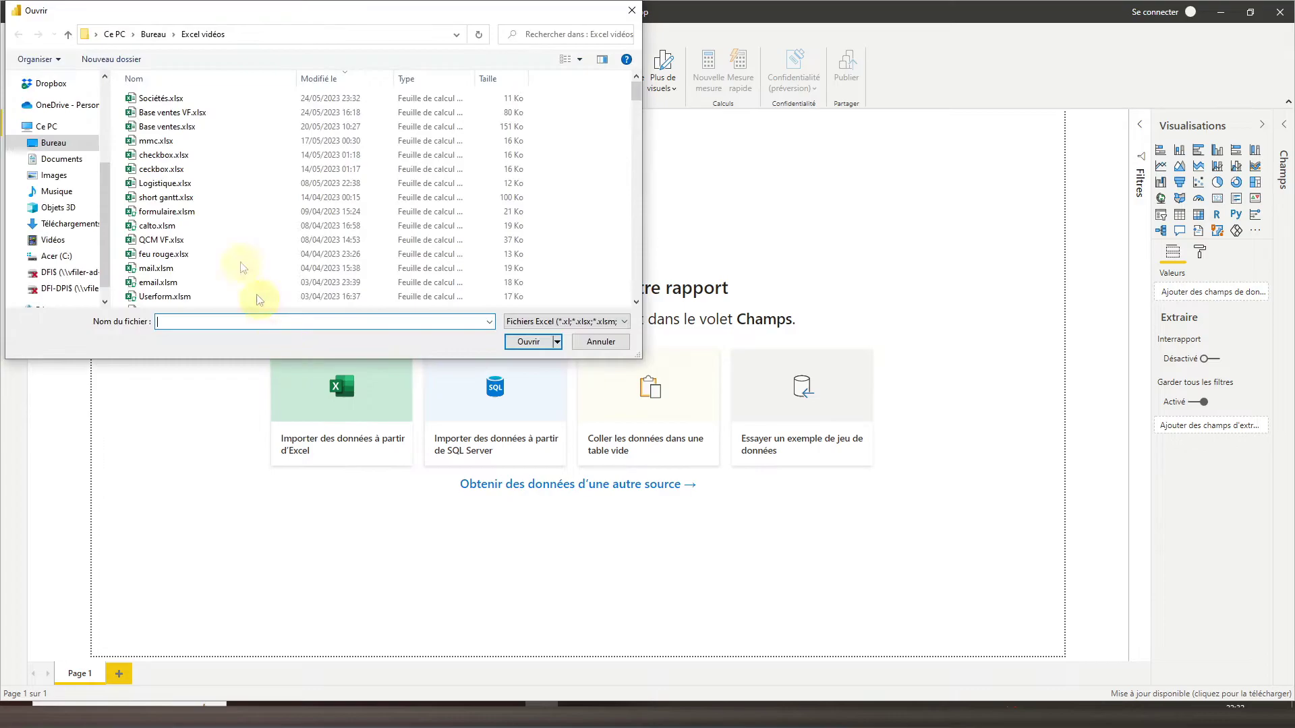
left_click(188, 102)
left_click(530, 342)
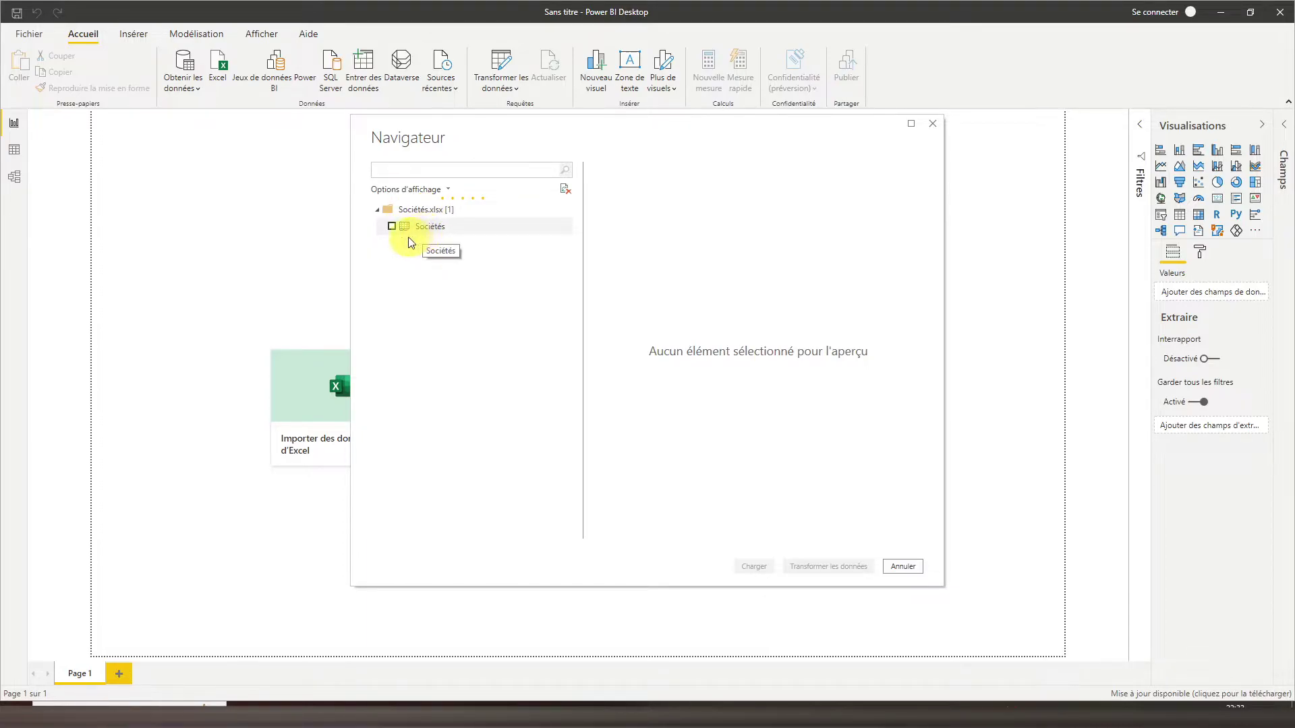
Open the Sociétés sheet in Power Query Editor for transformation and promote its first row to column headers
left_click(391, 226)
left_click(391, 226)
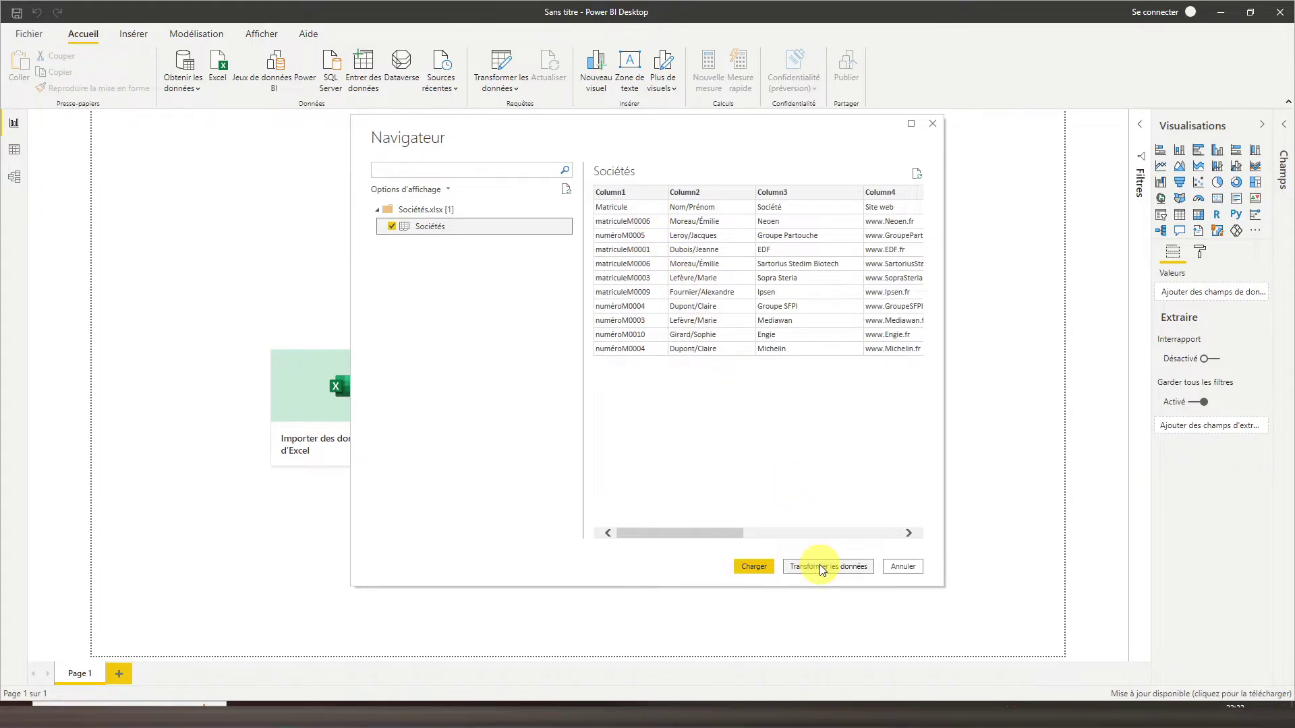
key("alt+Tab")
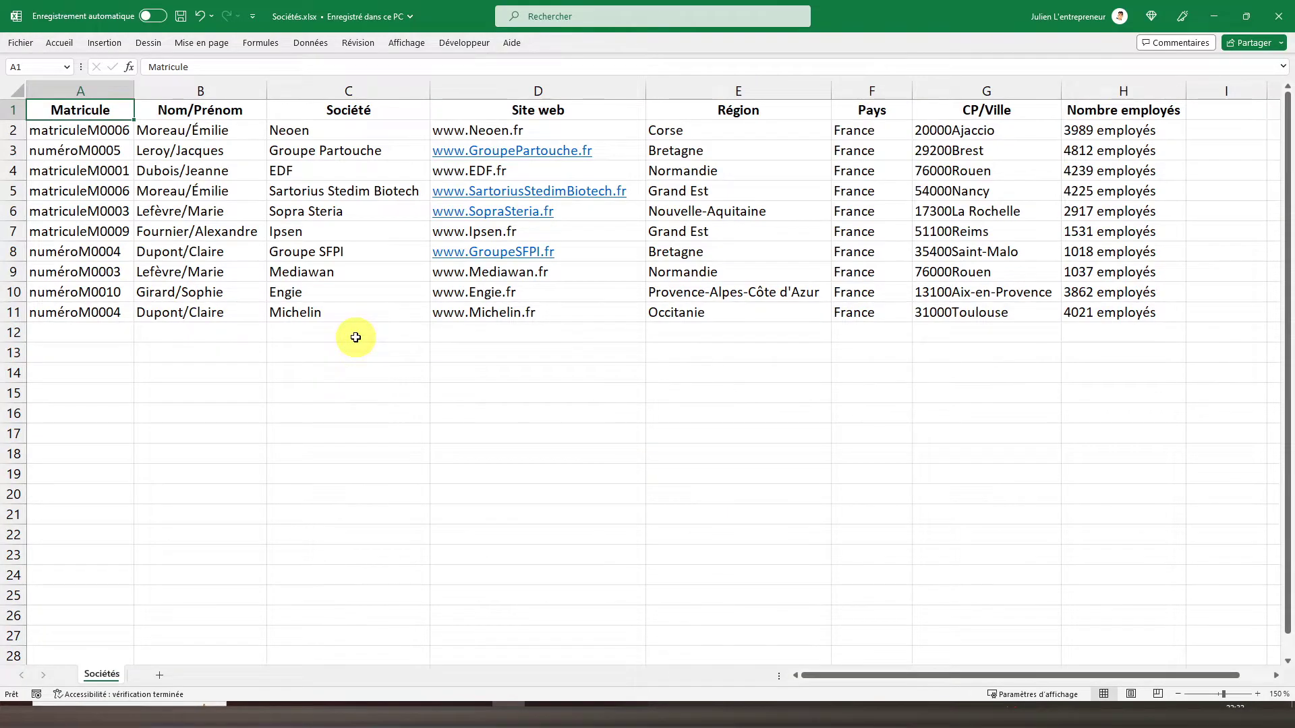
key("alt+Tab")
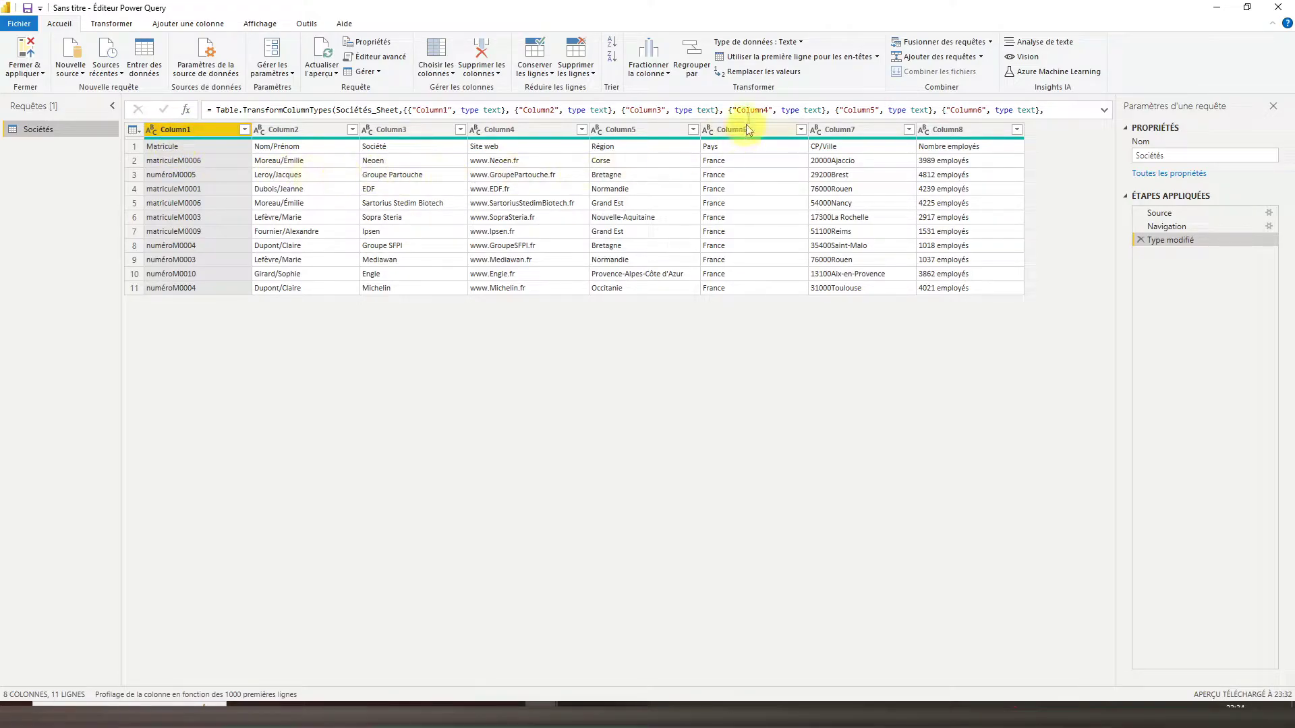
left_click(776, 59)
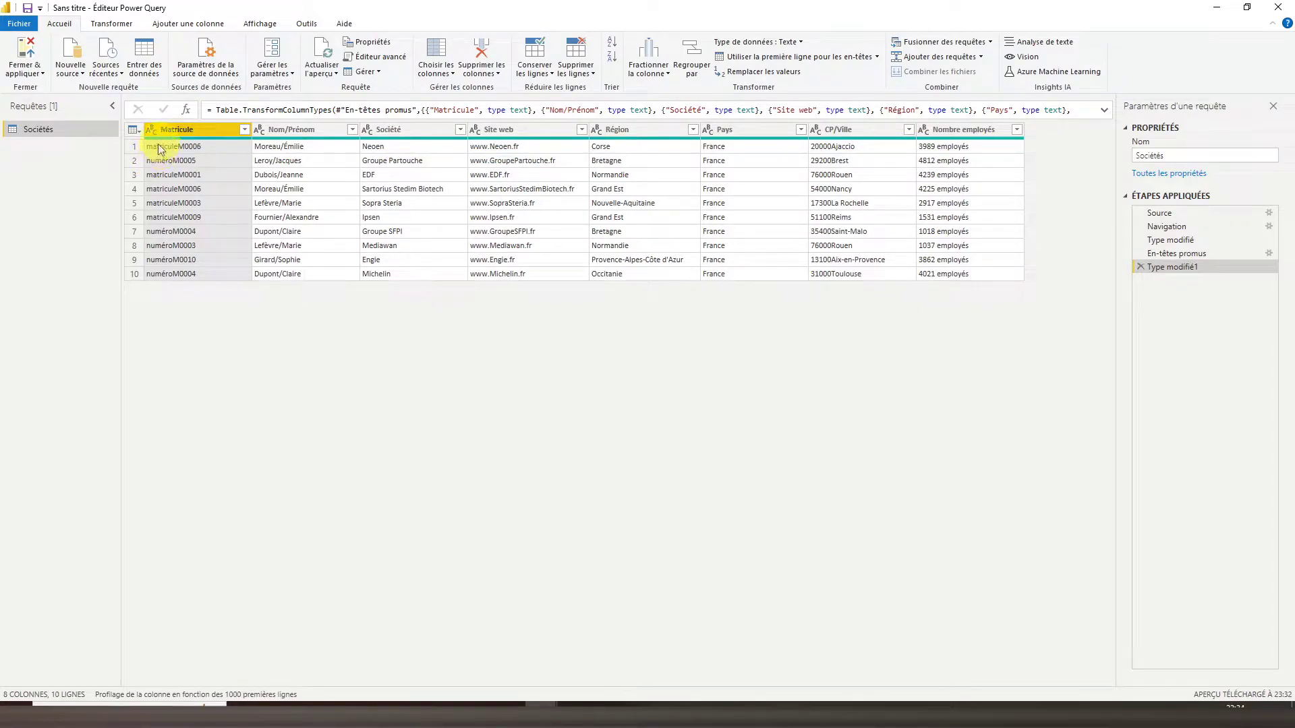
Examine the columns from Nom/Prénom through Nombre employés for values that need splitting or cleaning
left_click(323, 132)
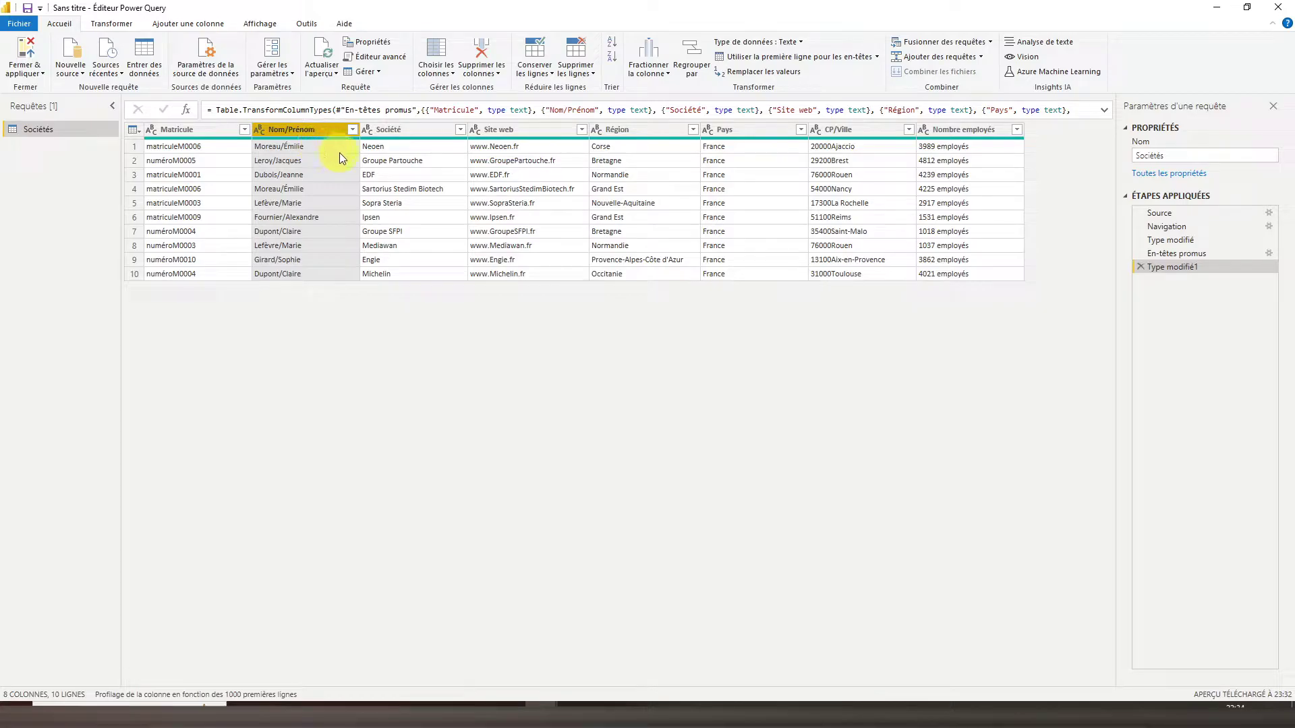
left_click(424, 137)
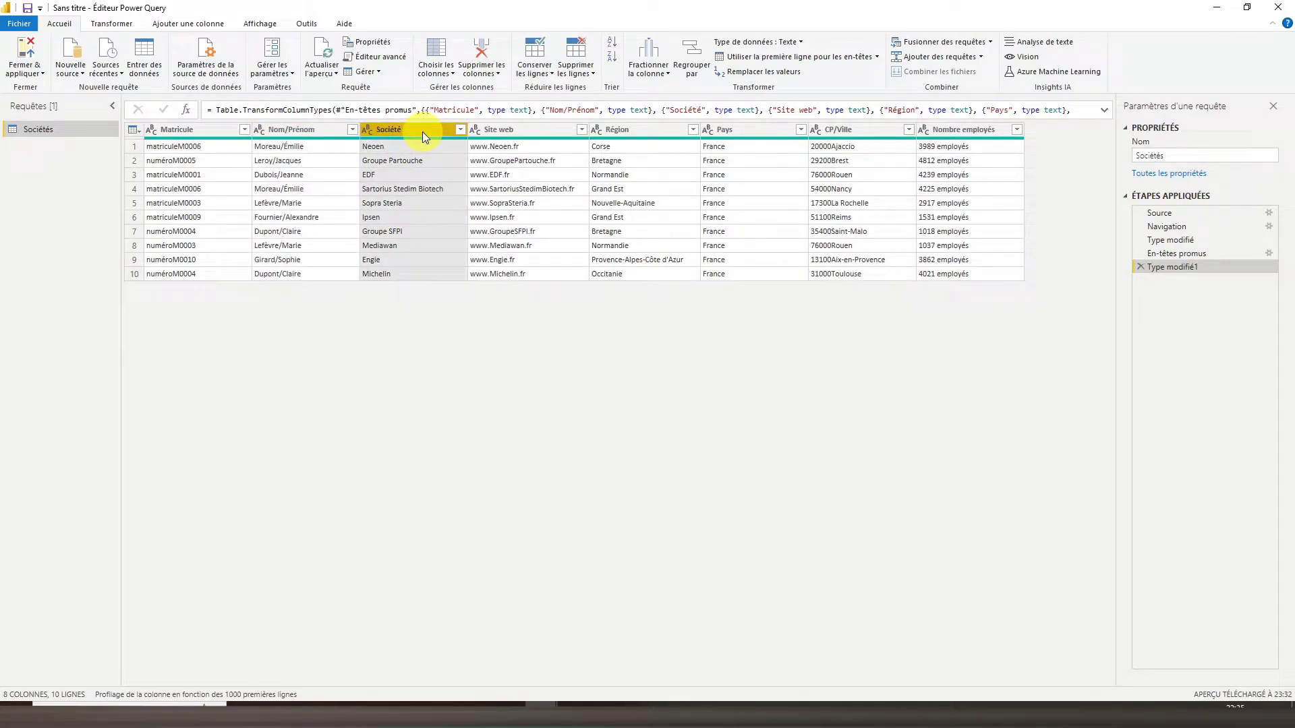
left_click(544, 134)
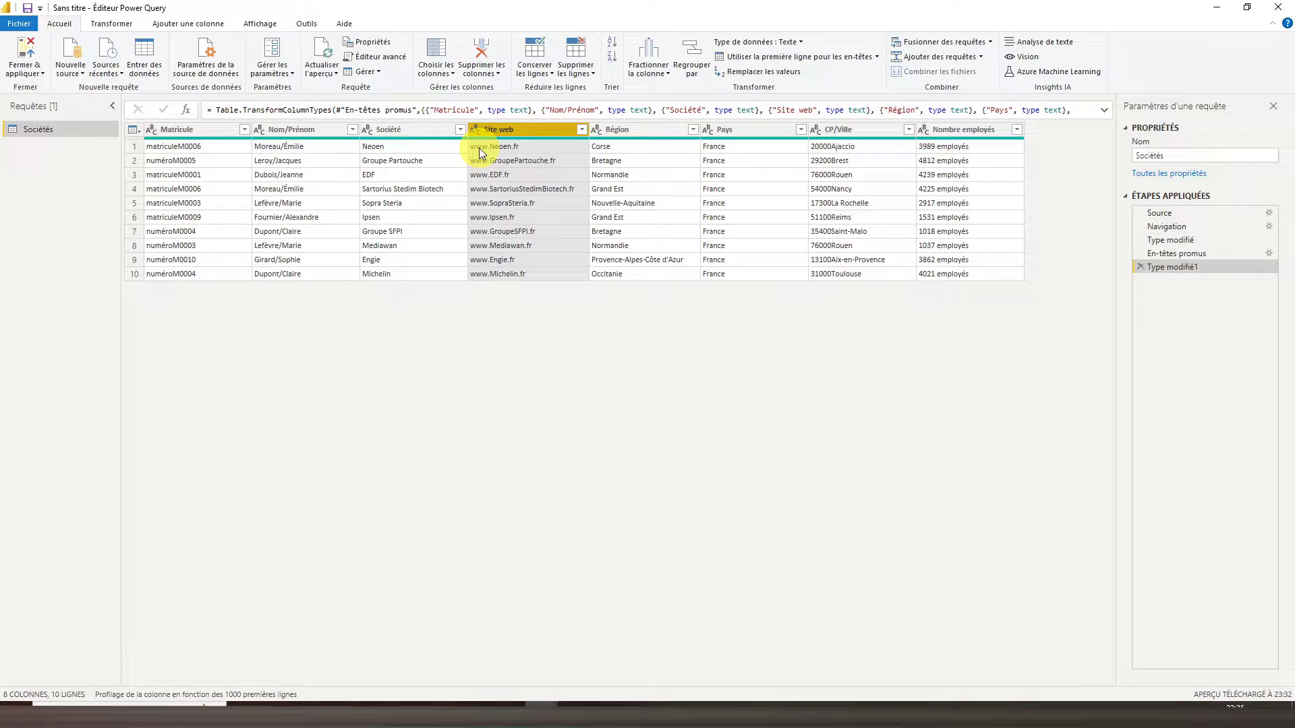
left_click(649, 133)
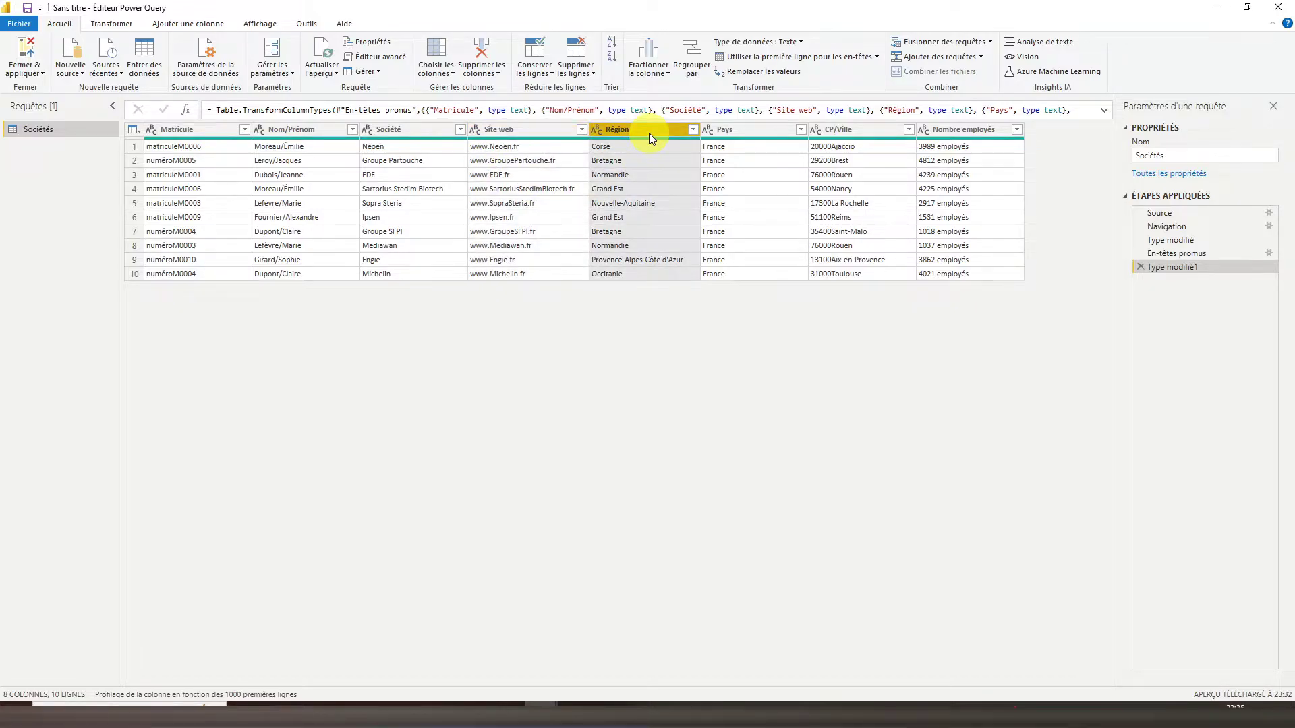
left_click(771, 135)
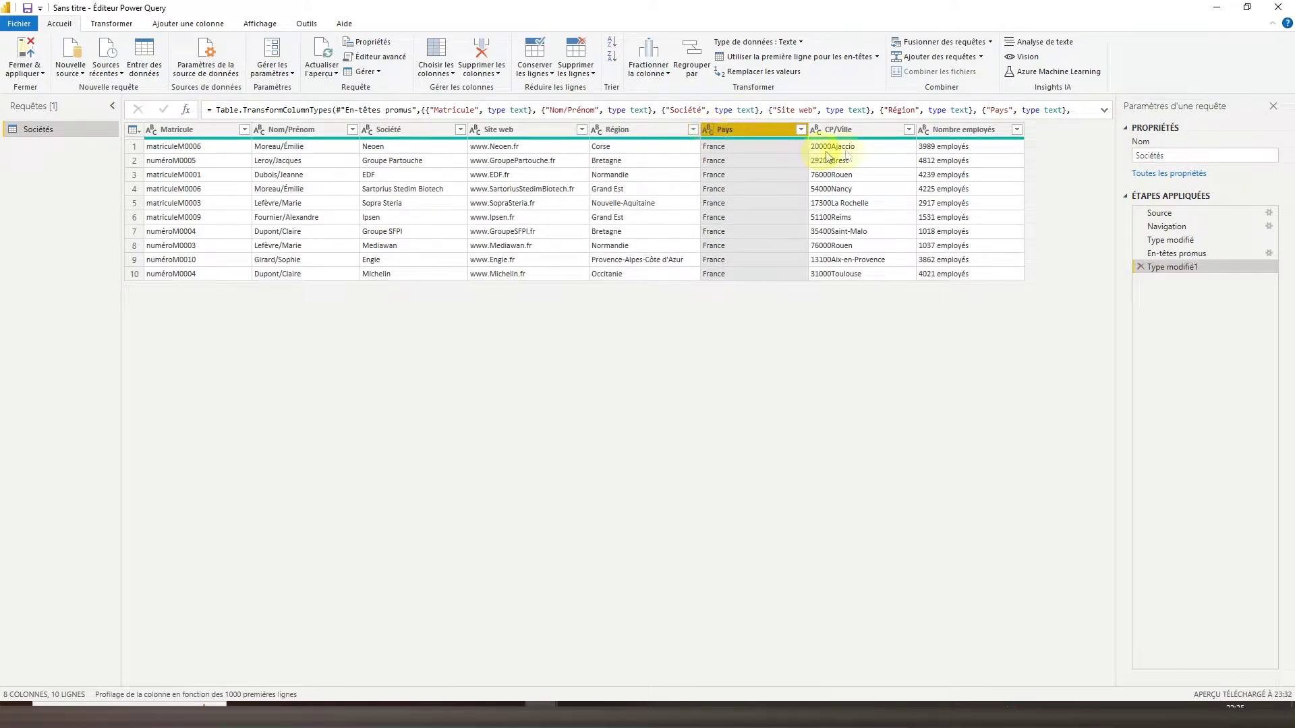
left_click(863, 132)
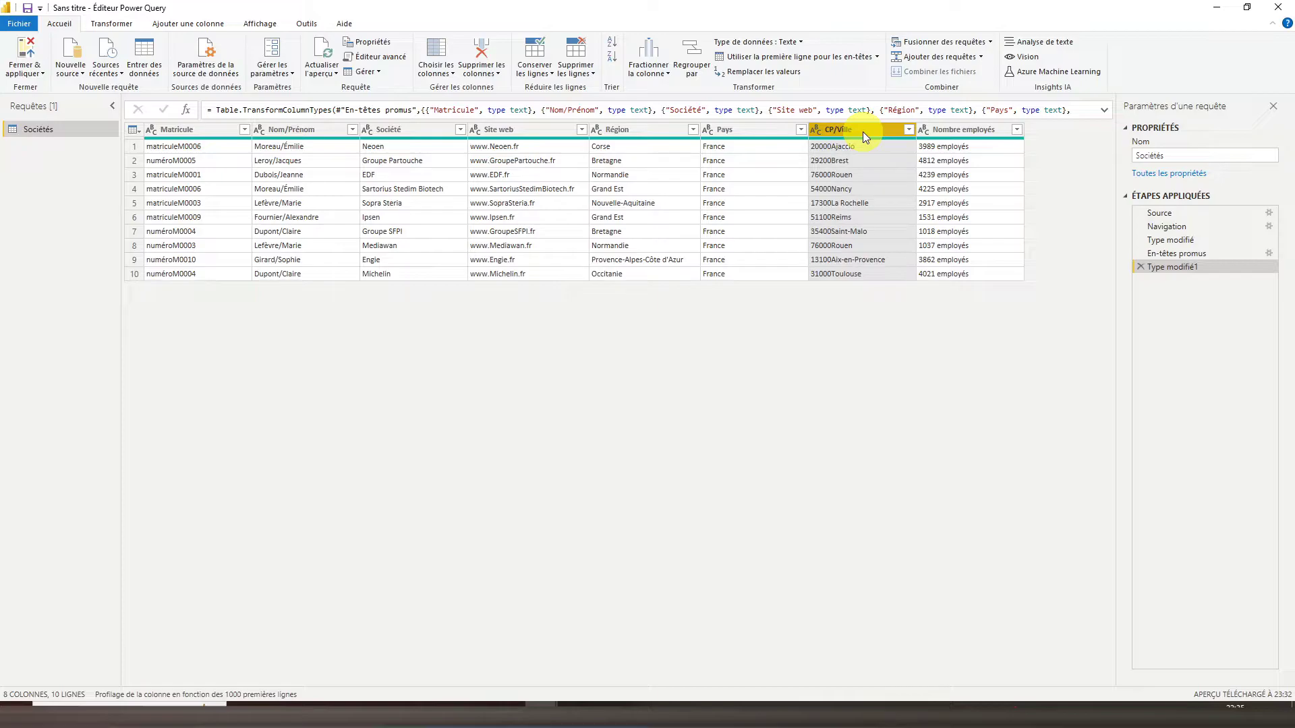
left_click(990, 135)
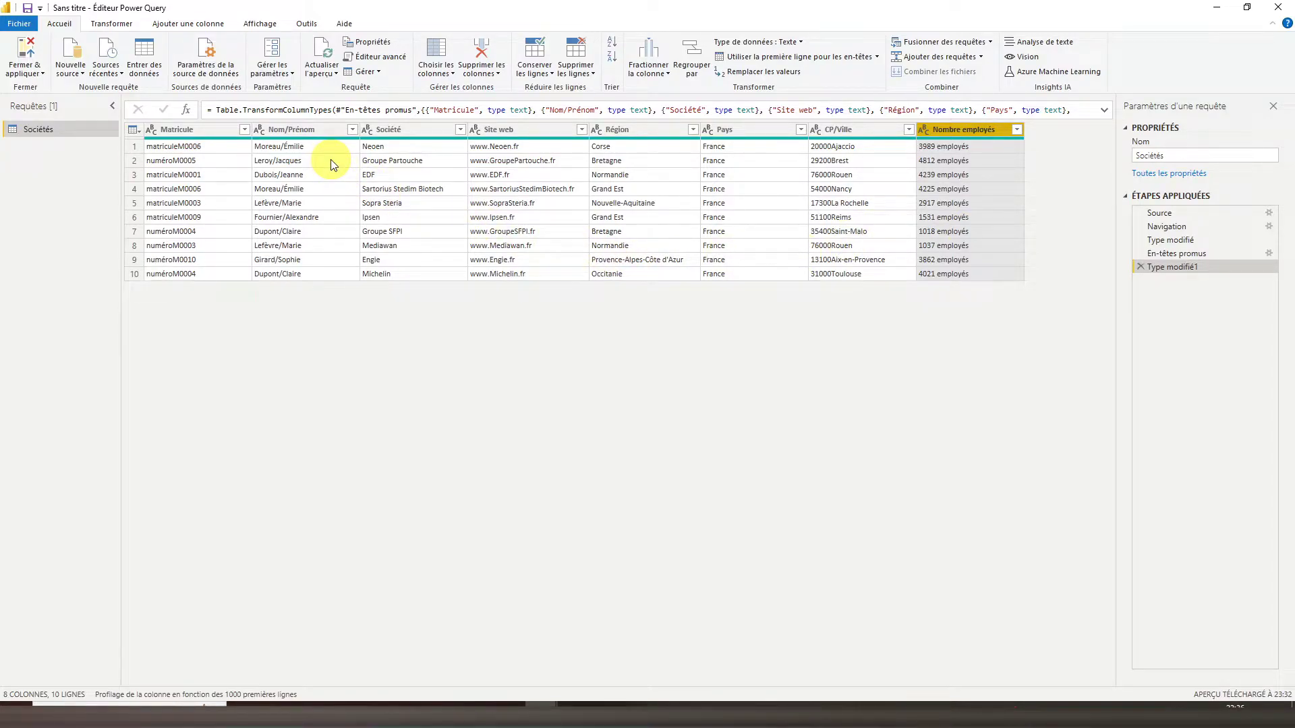
Split the Nom/Prénom column by the custom delimiter "/" at each occurrence of the delimiter
left_click(322, 132)
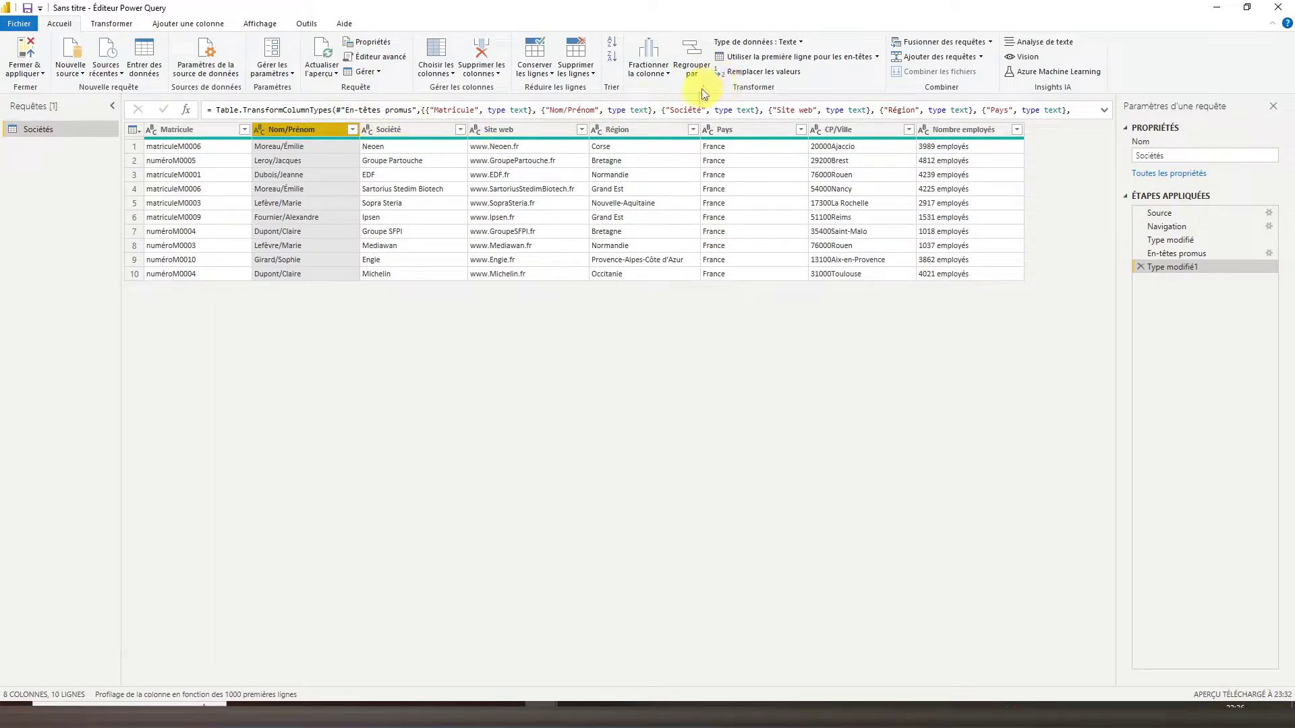
left_click(646, 71)
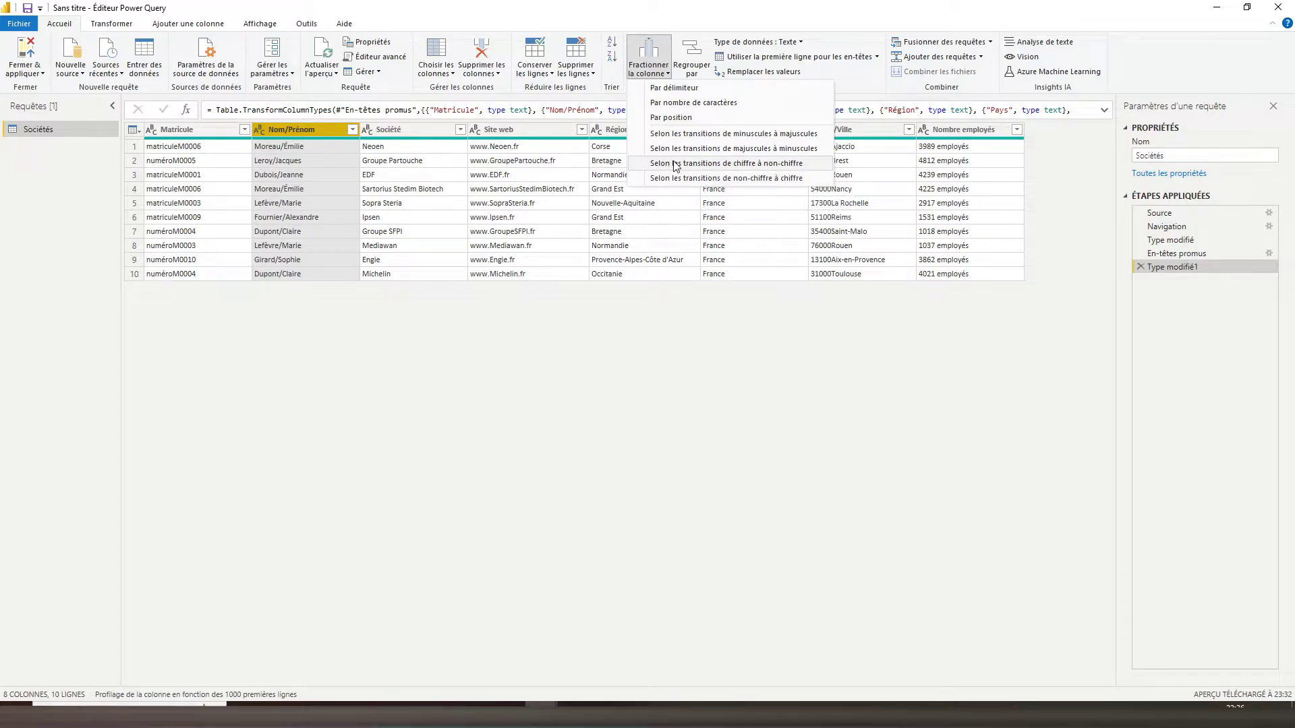
left_click(660, 181)
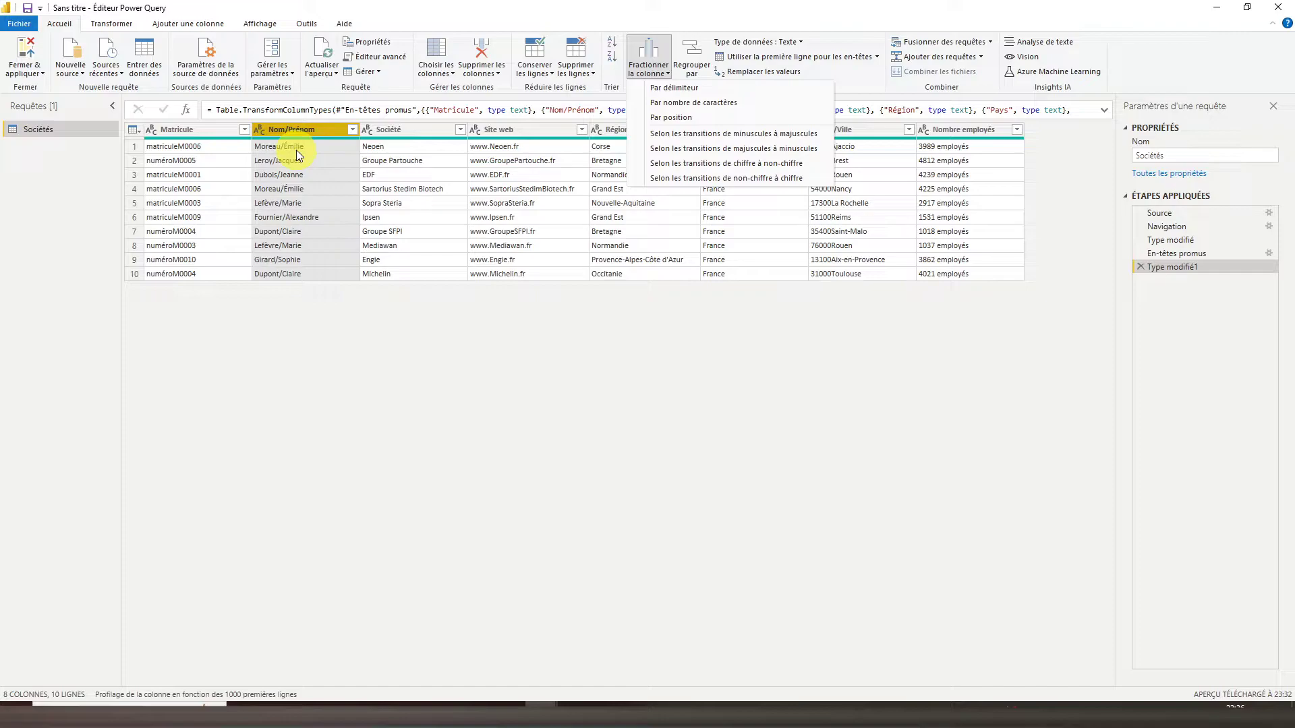
left_click(676, 88)
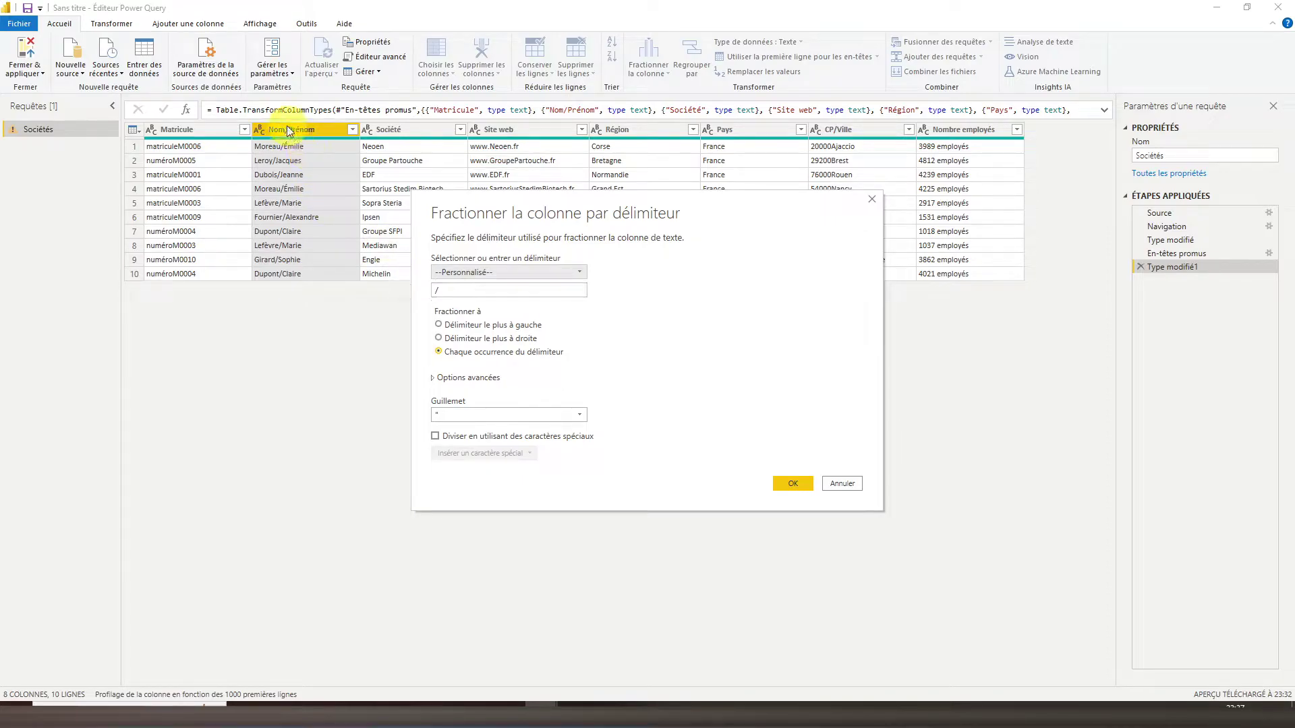
left_click(581, 272)
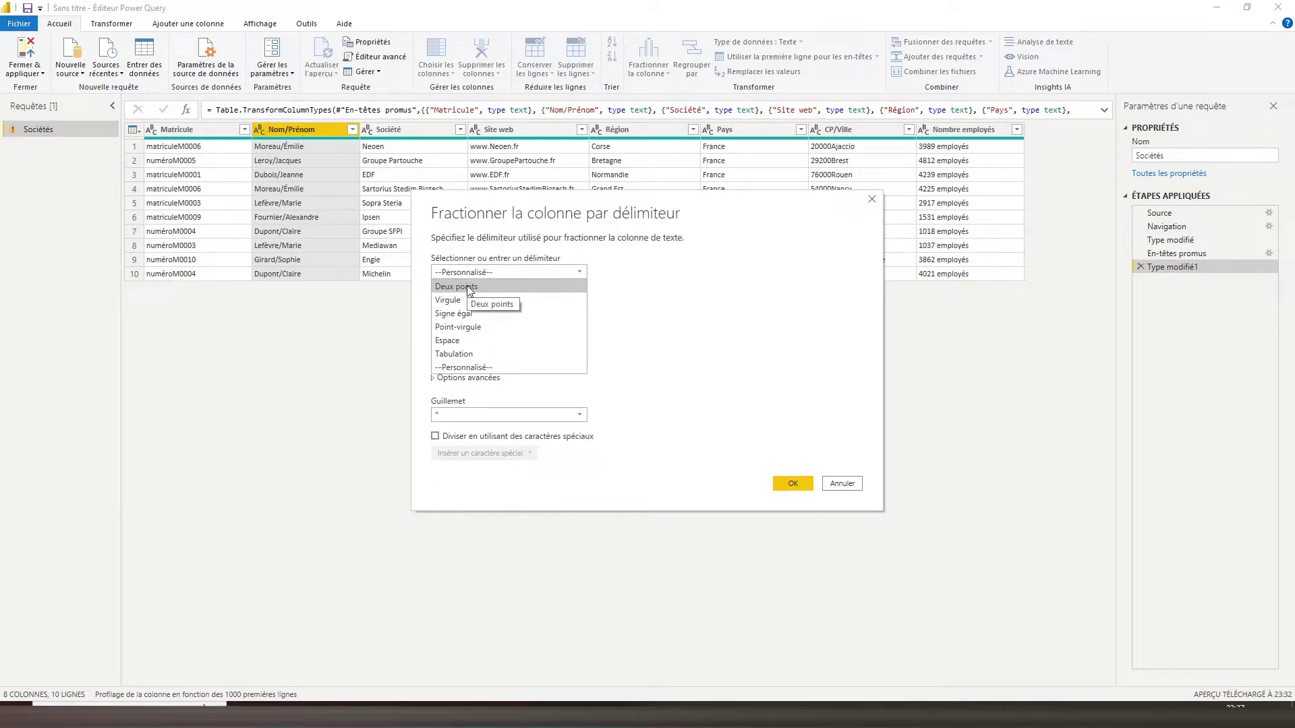
left_click(487, 366)
type("/")
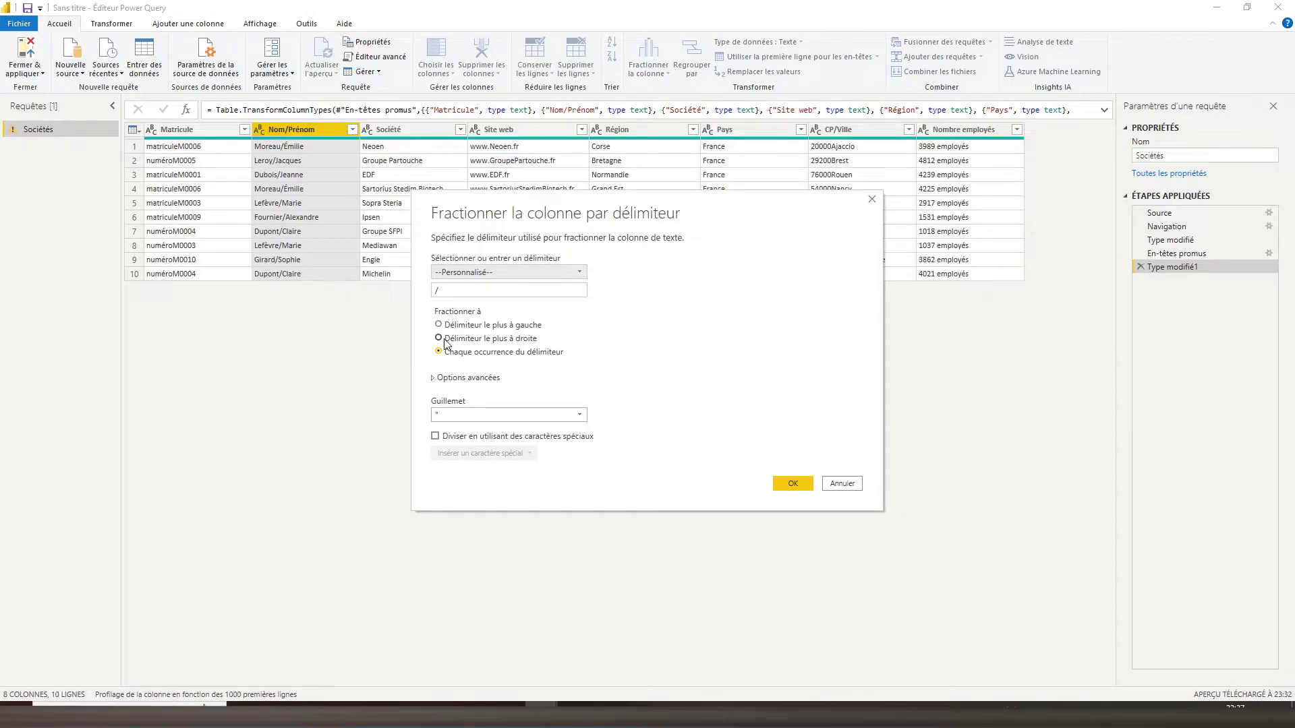
left_click(434, 380)
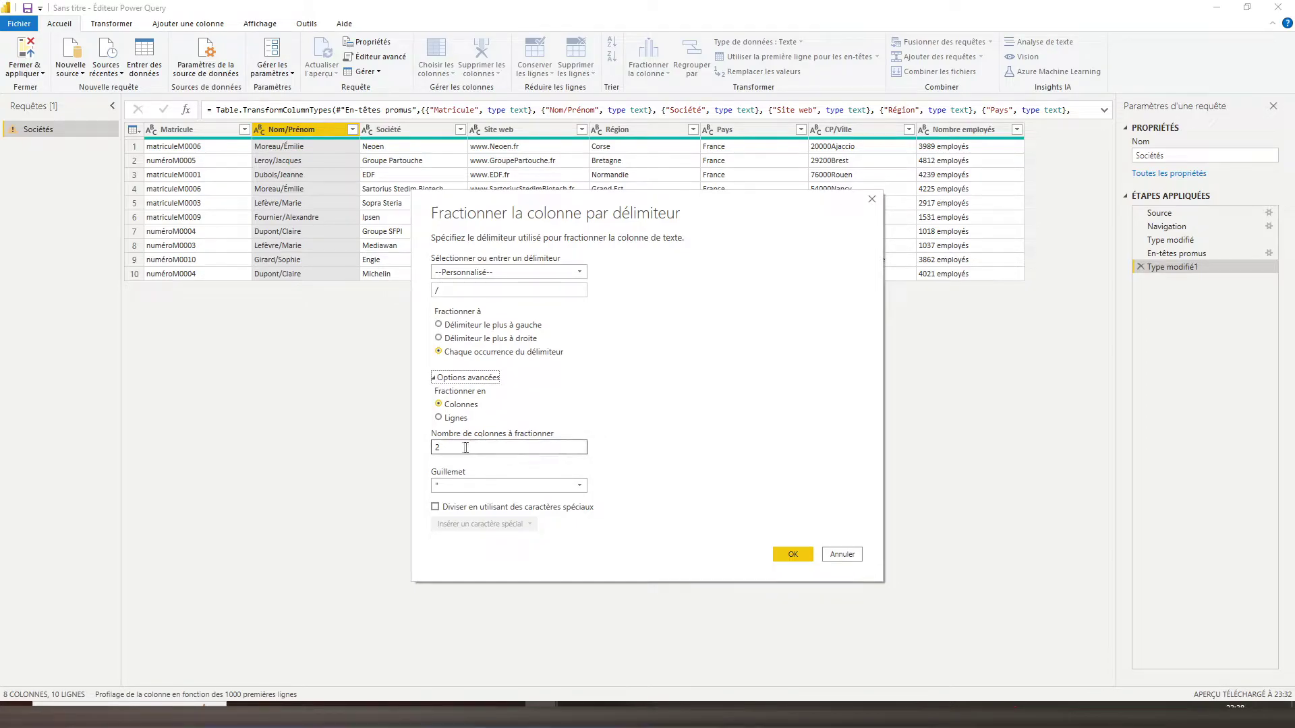
left_click(437, 379)
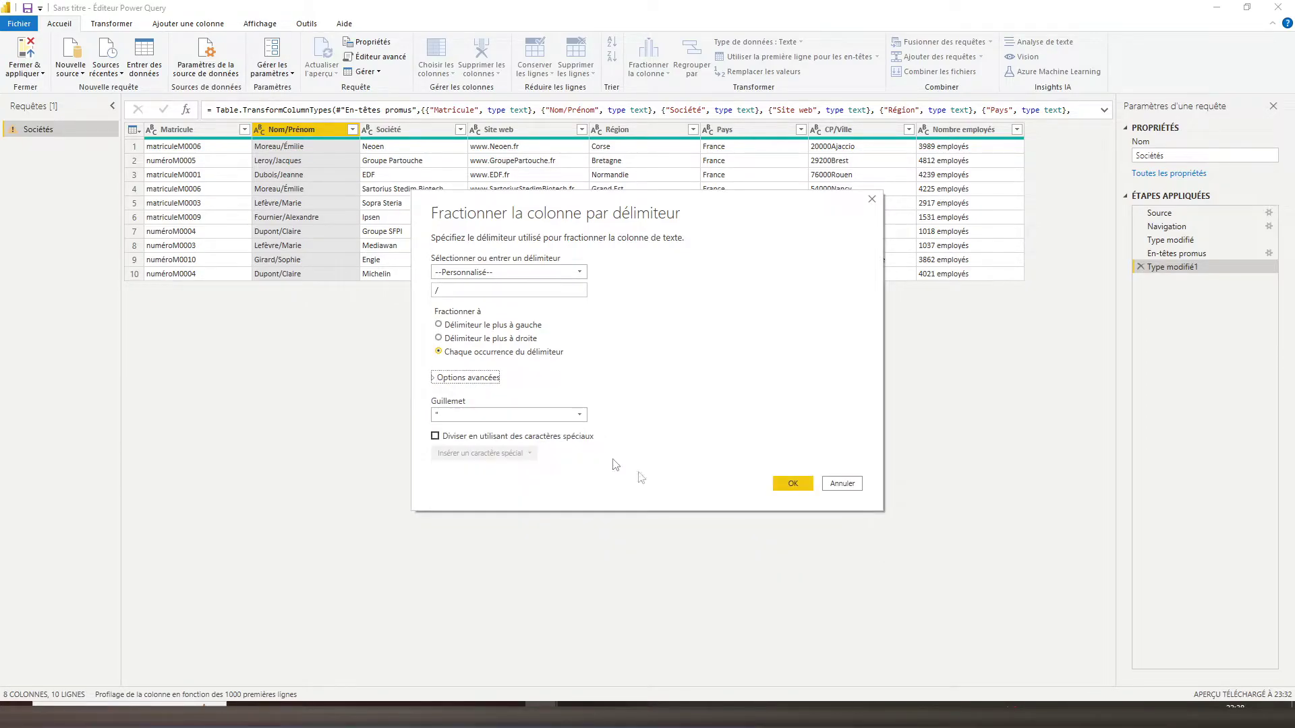
left_click(789, 484)
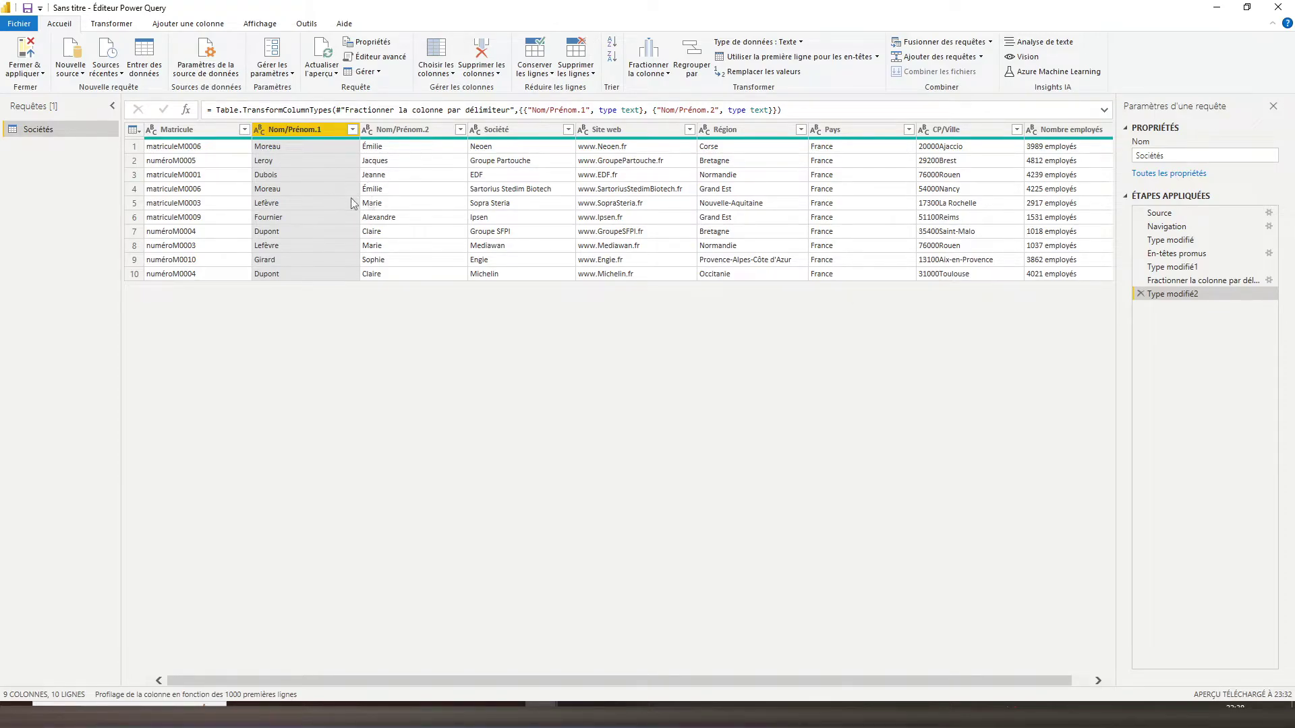
Rename the two columns produced by the name split as Nom and Prénom
double_click(290, 129)
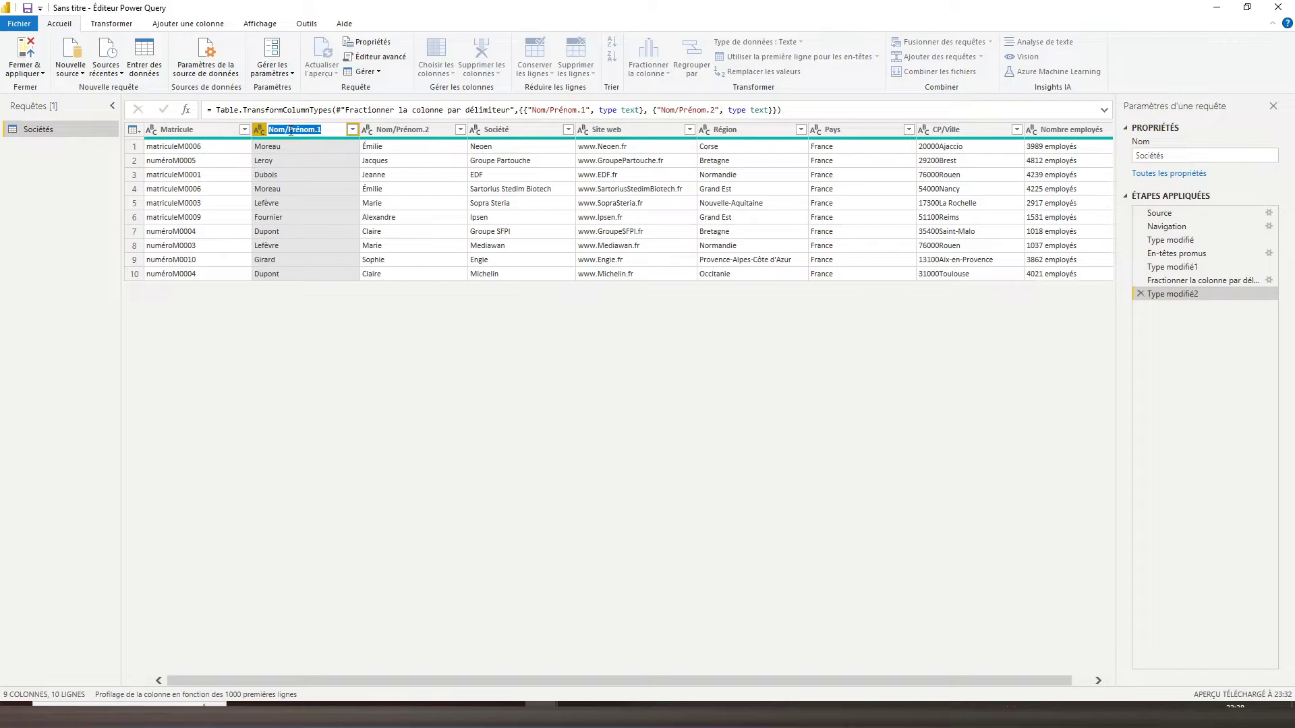
type("Nom")
double_click(405, 135)
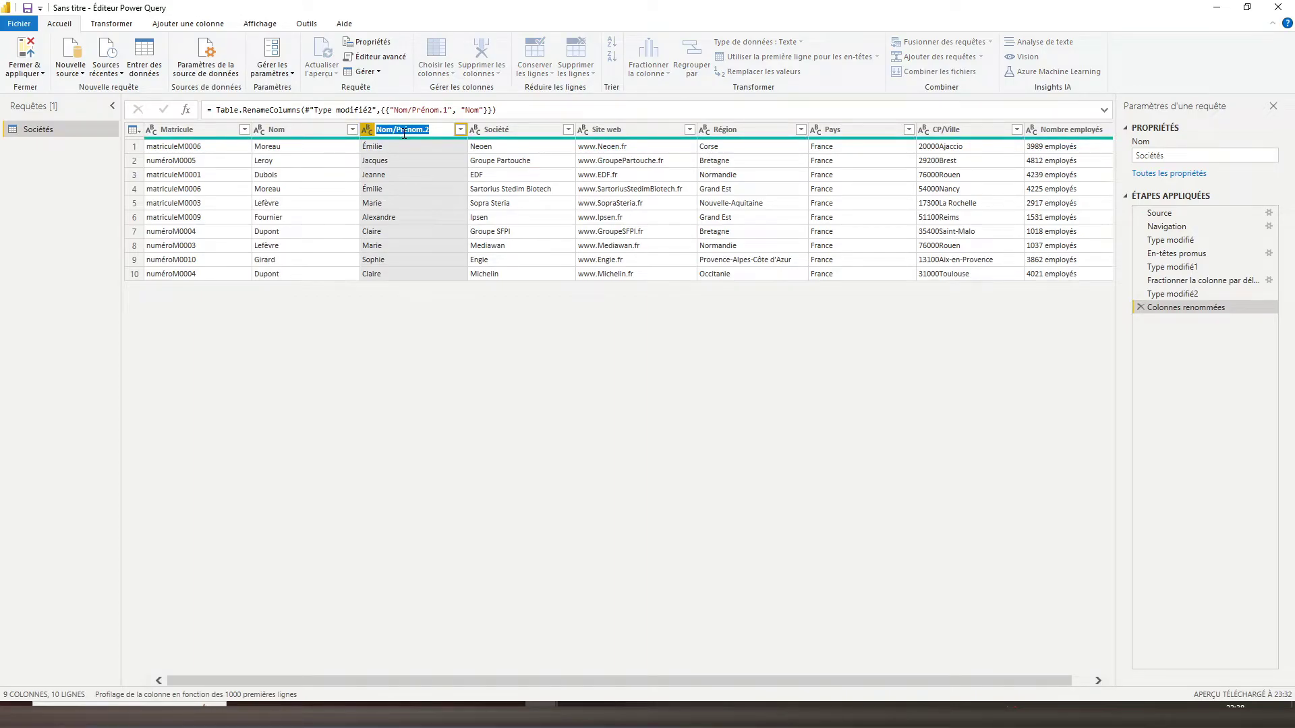
type("Prénom")
key("Return")
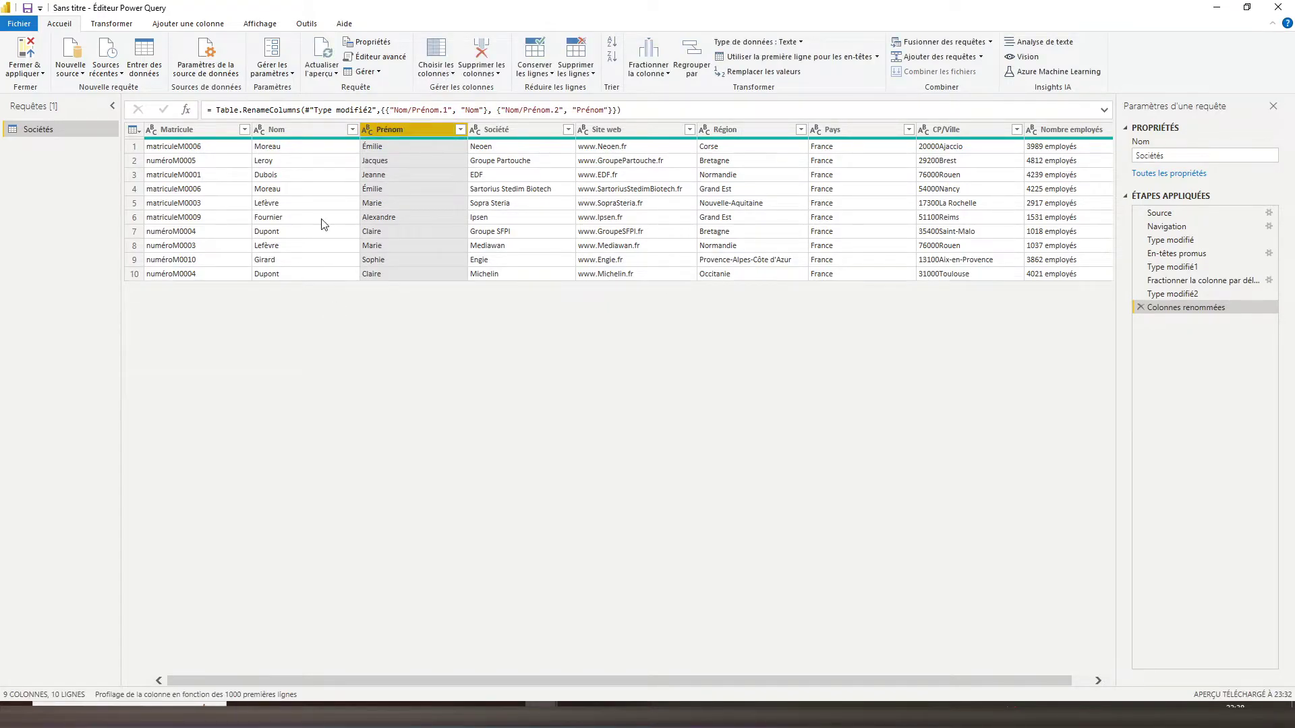
left_click(639, 137)
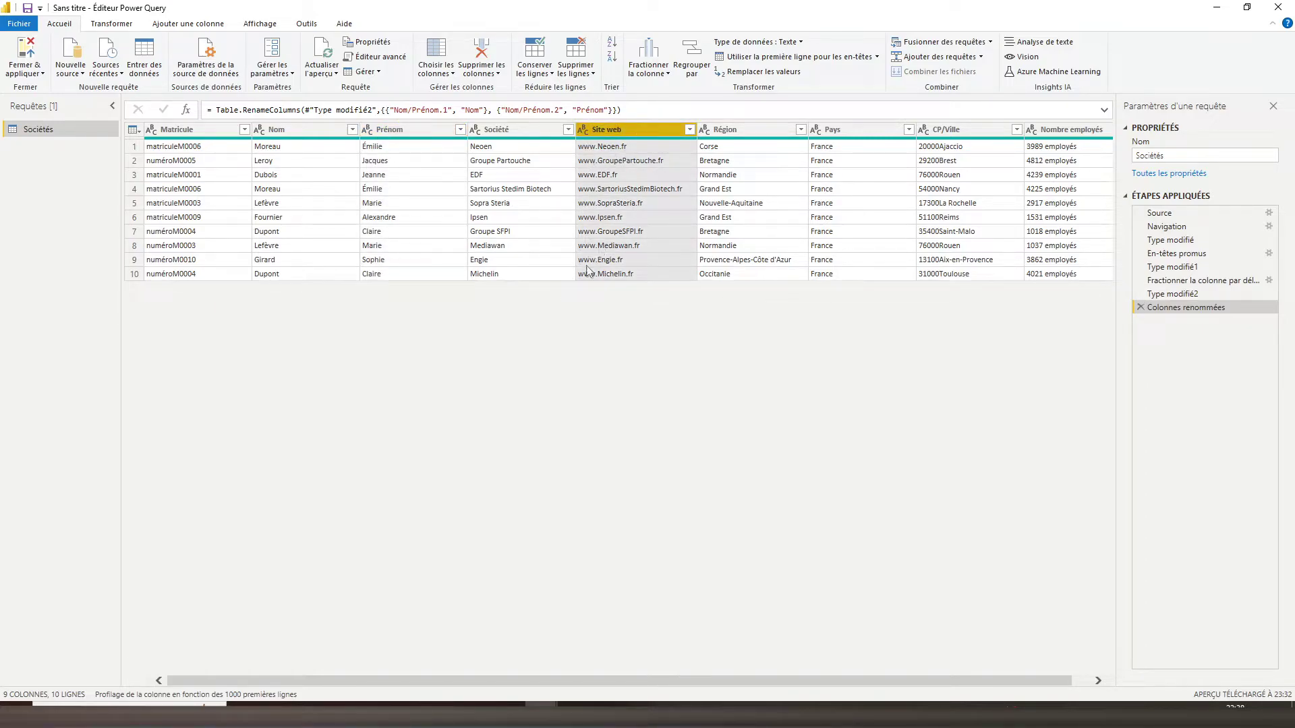
left_click(652, 74)
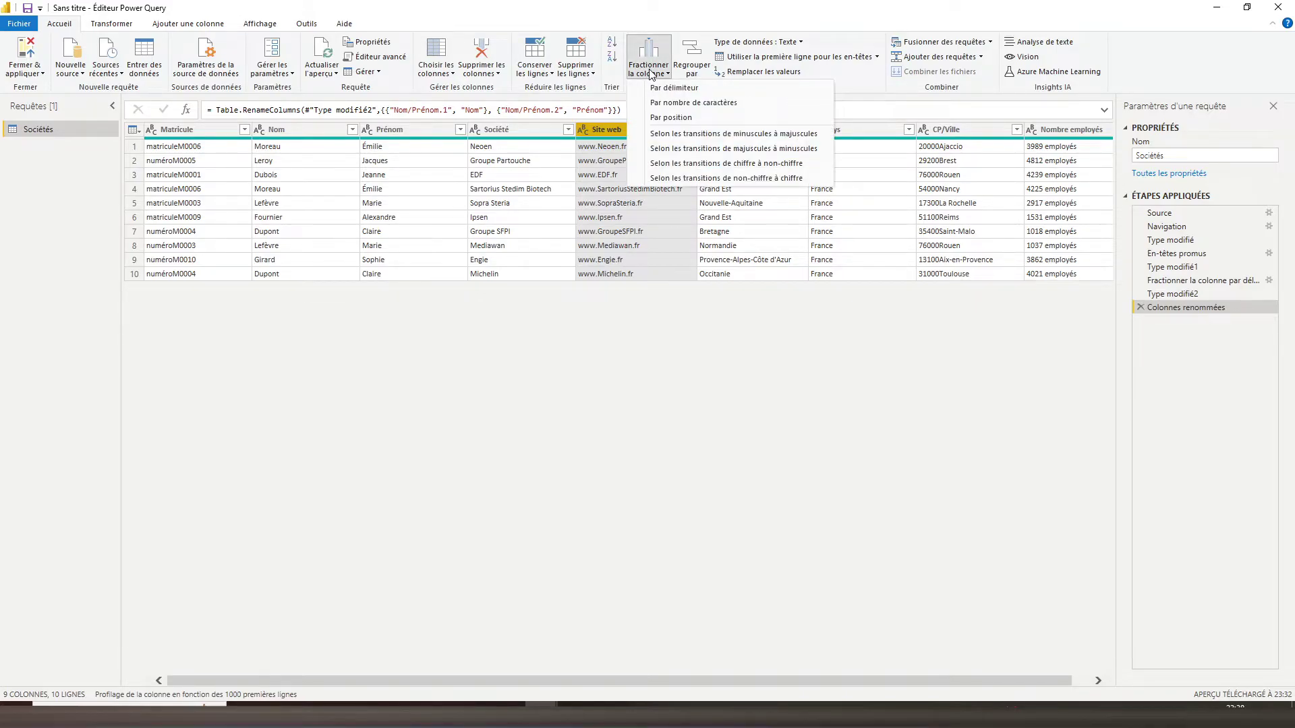
left_click(701, 104)
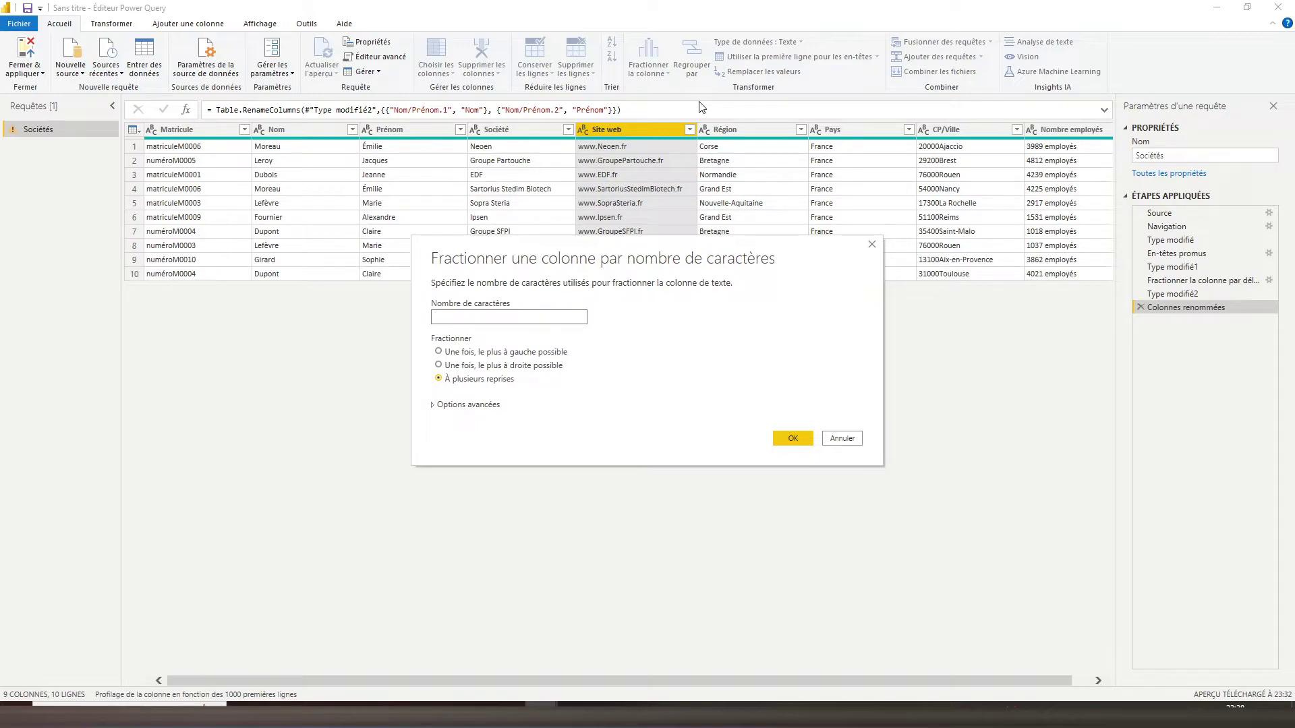
left_click(439, 353)
left_click(453, 321)
type("4")
left_click(794, 442)
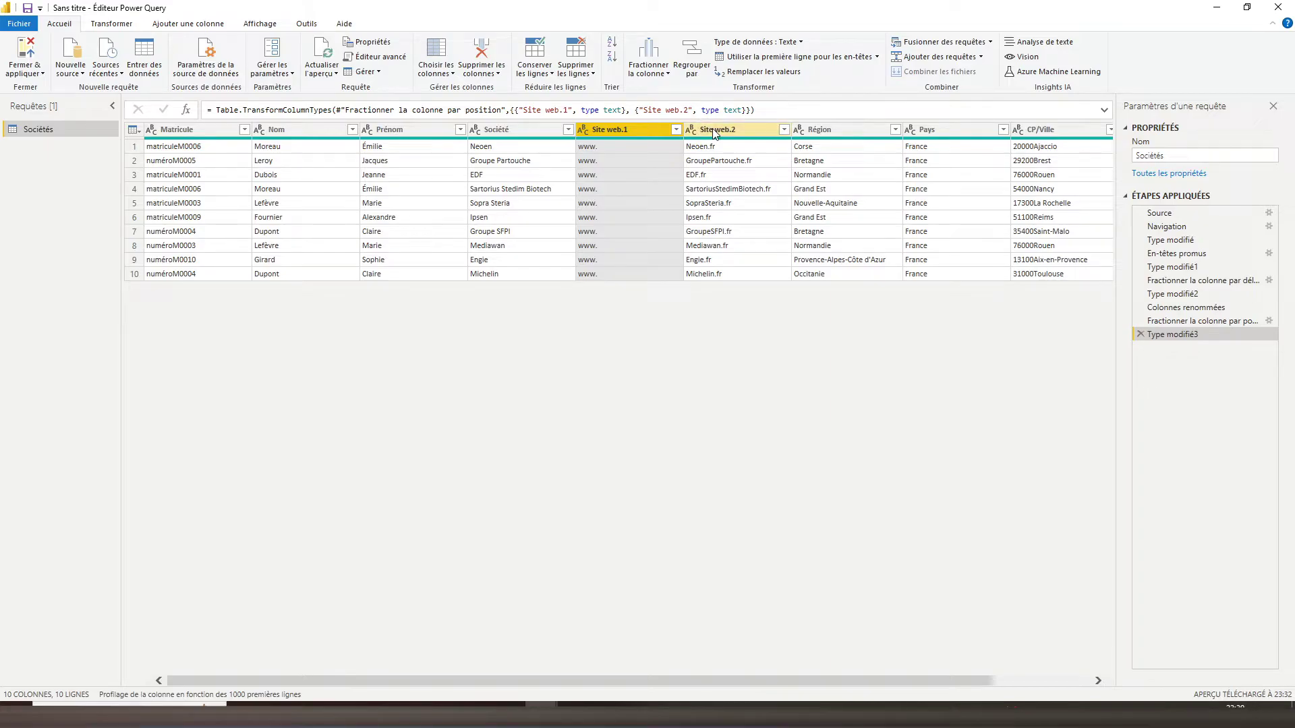
right_click(617, 131)
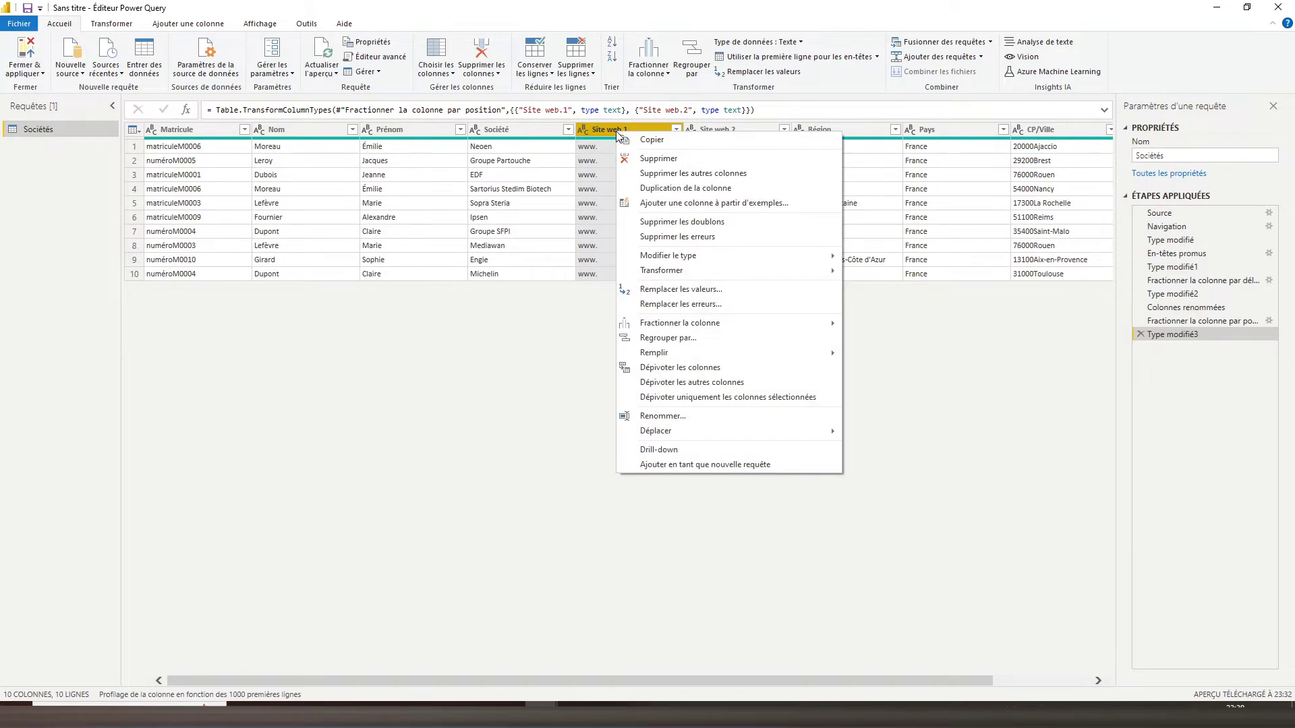
left_click(649, 161)
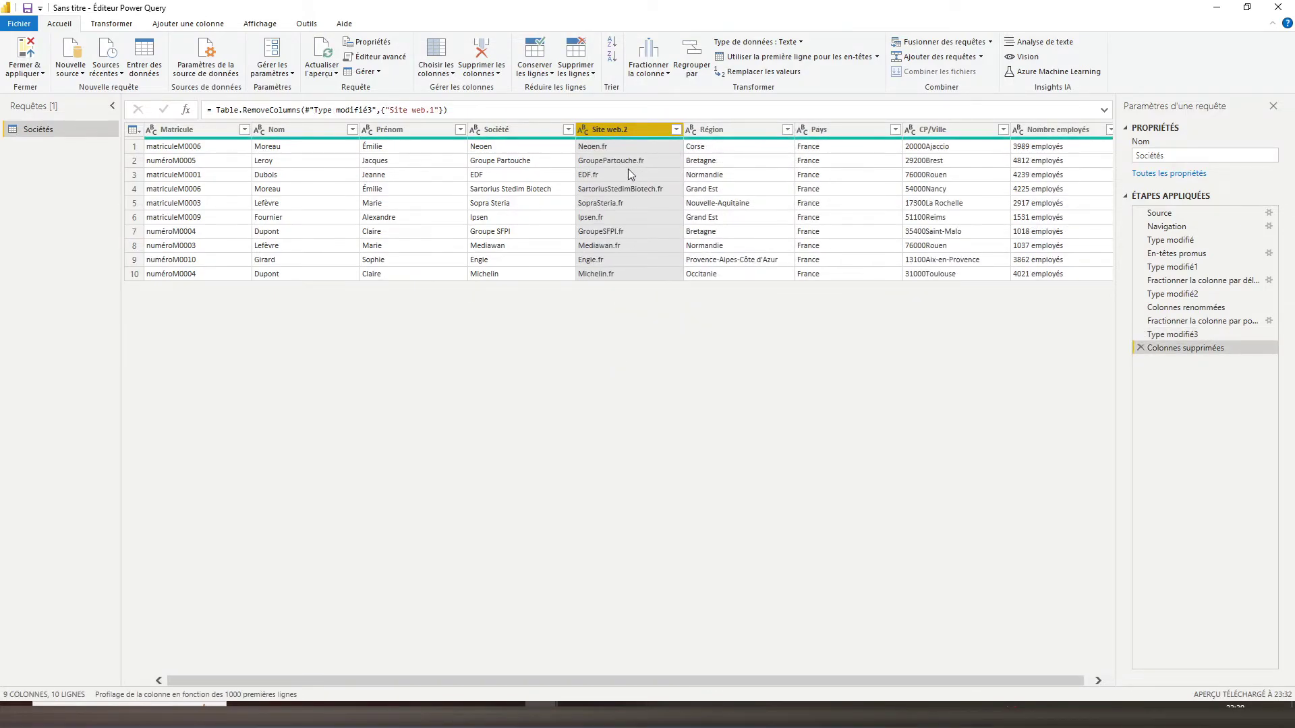
Rename the Site web.2 column as Site web
double_click(618, 124)
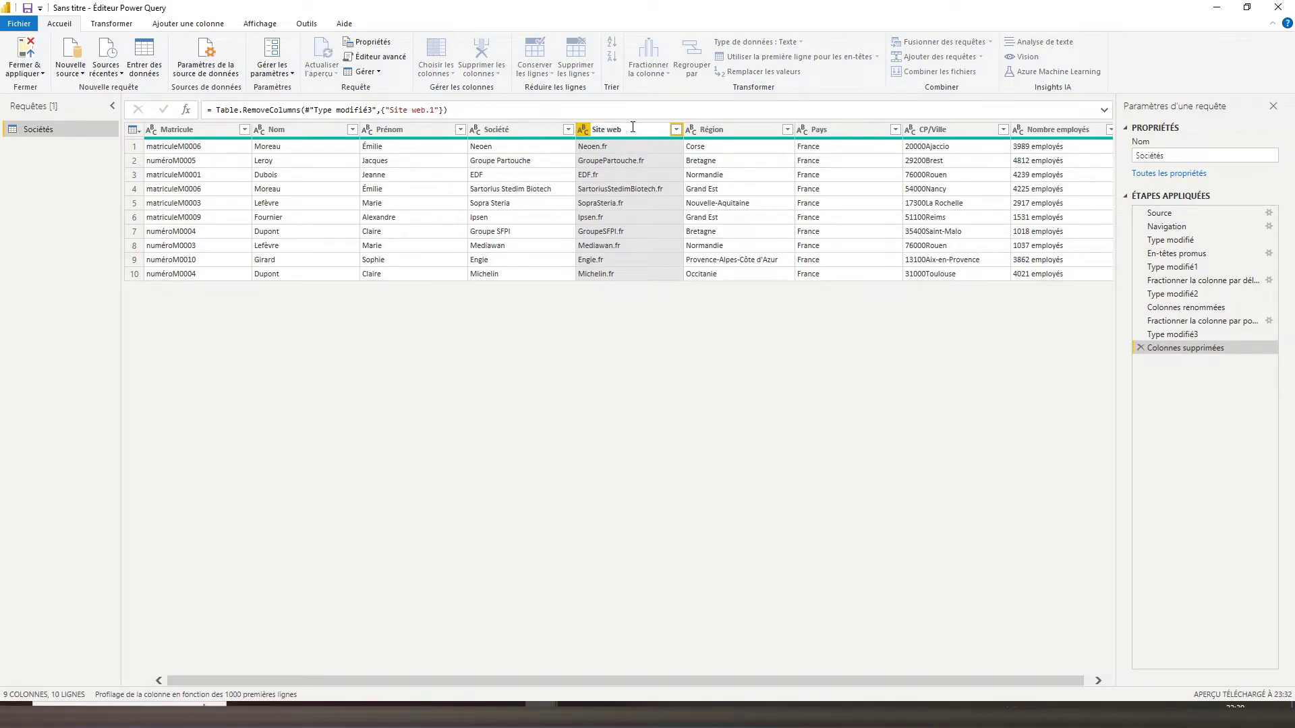
left_click(633, 349)
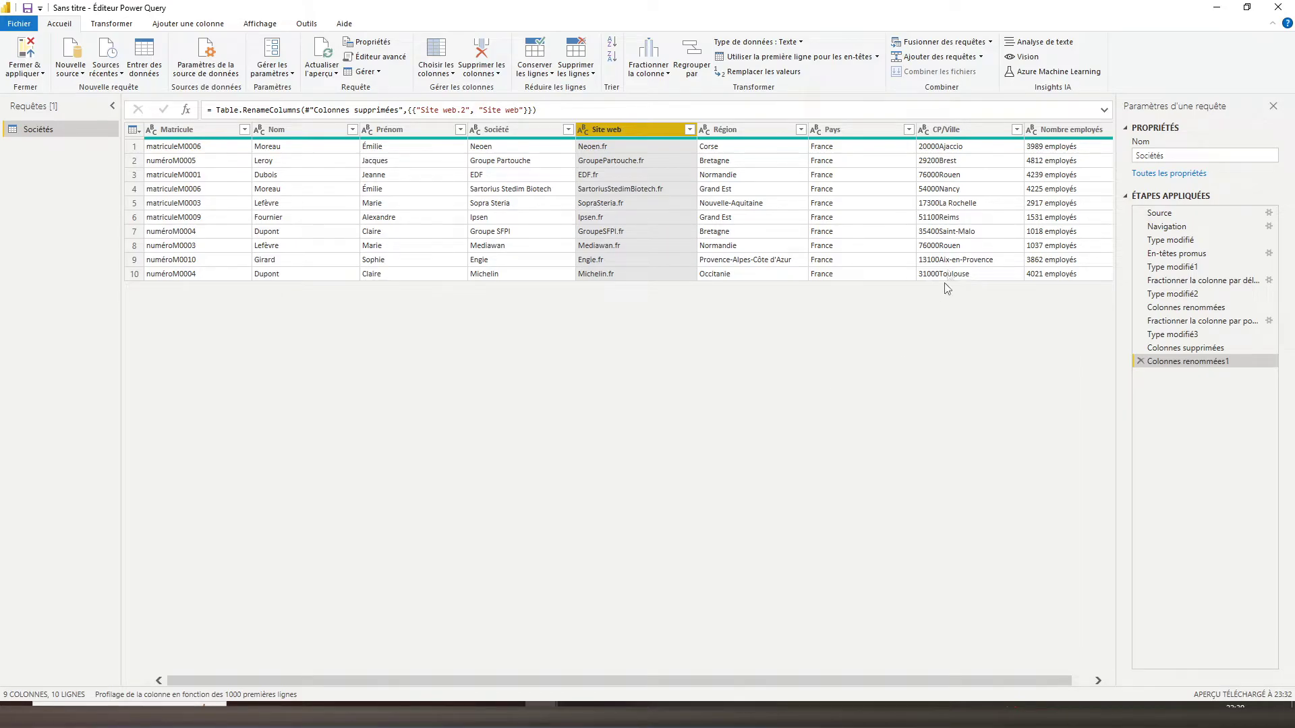
Split the CP/Ville column at the transitions from digit to non-digit
left_click(973, 129)
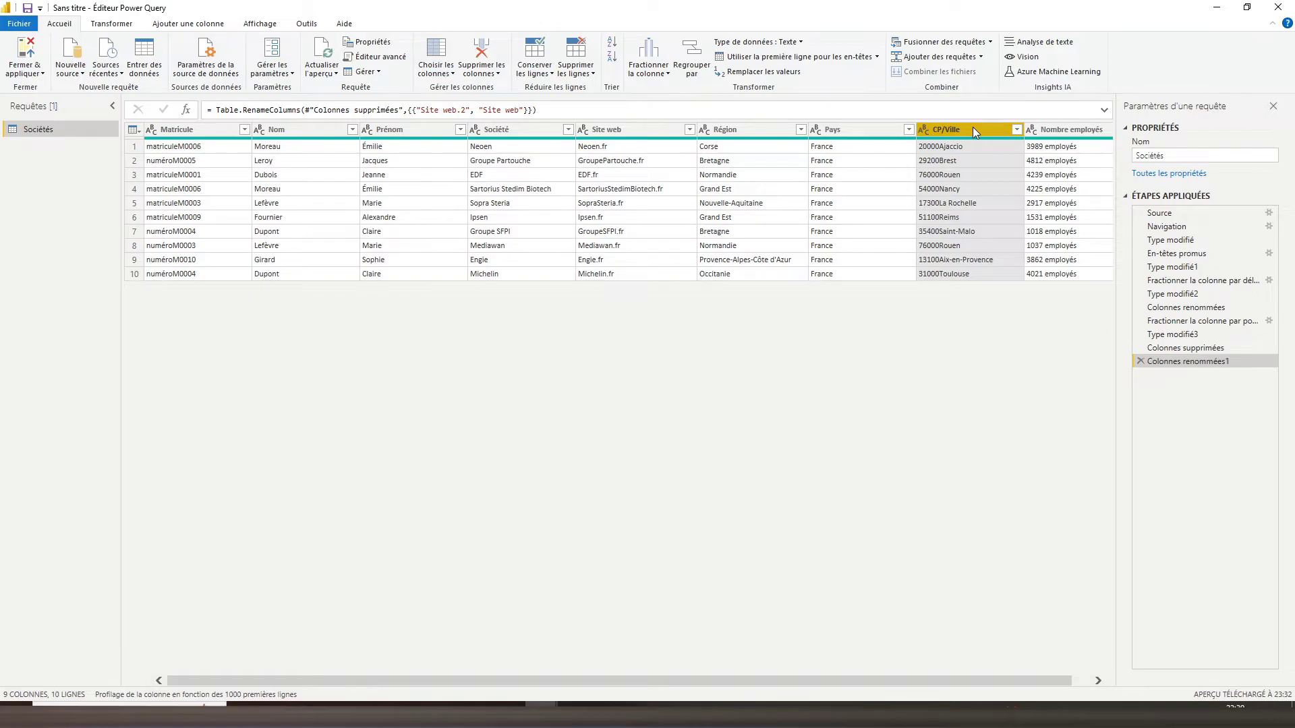
left_click(654, 79)
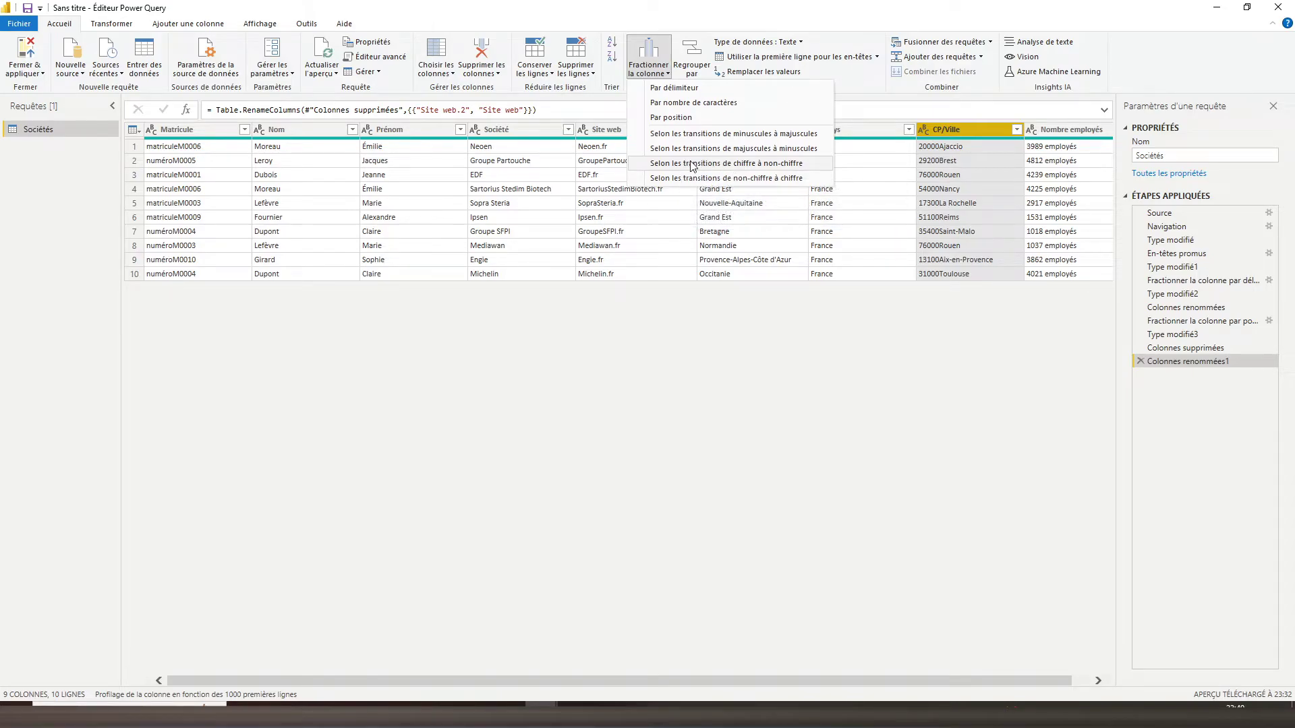
left_click(733, 165)
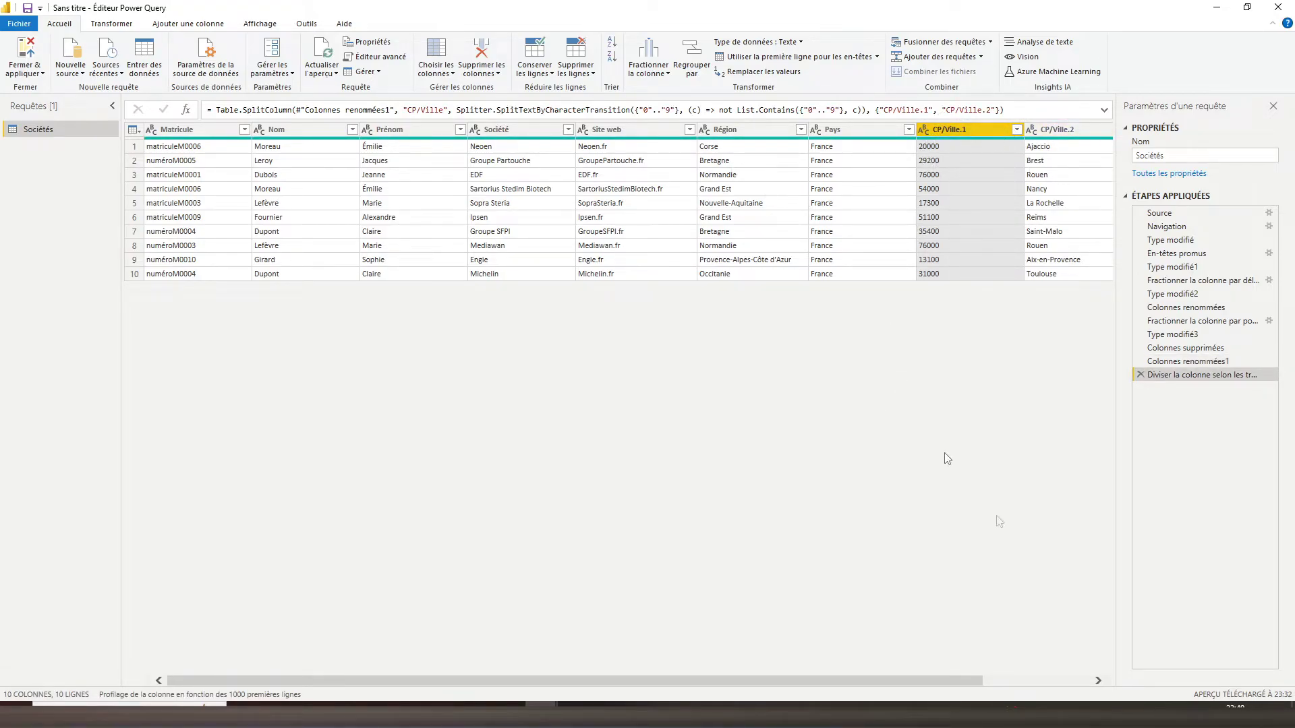
Rename the two columns produced by the CP/Ville split as Code postal and Ville
left_click(1098, 682)
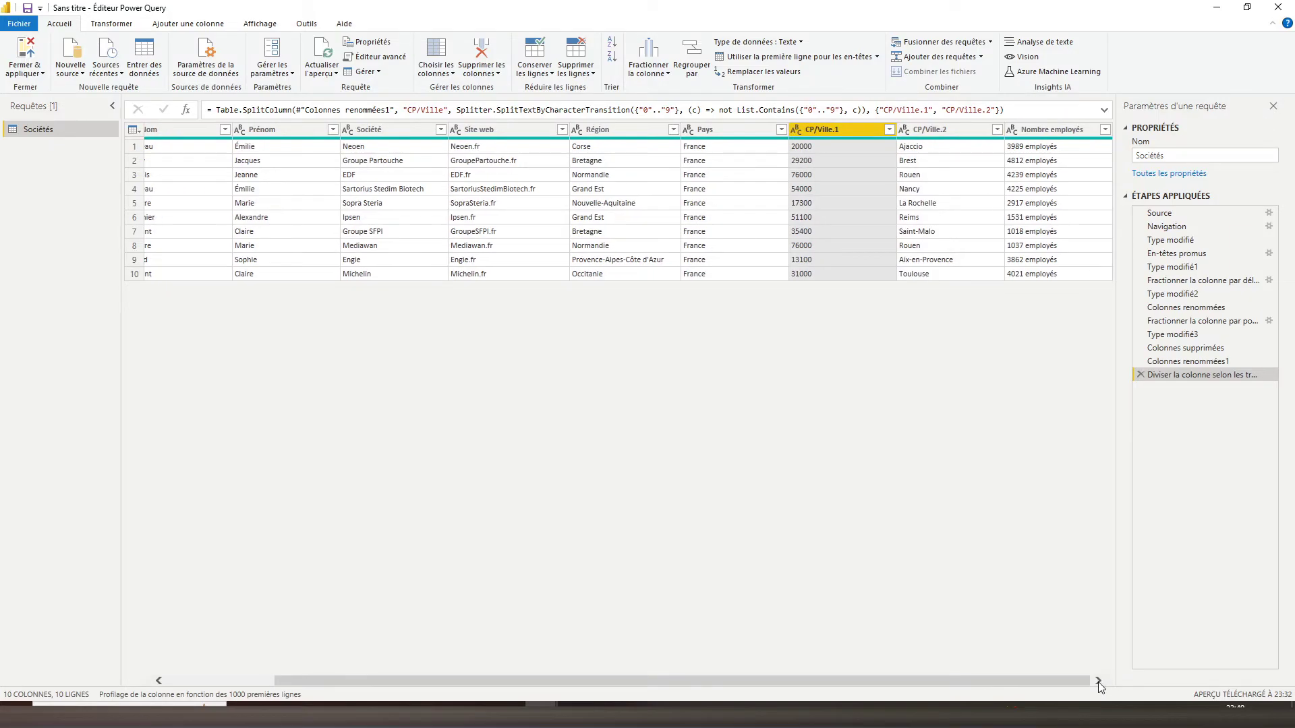
double_click(826, 132)
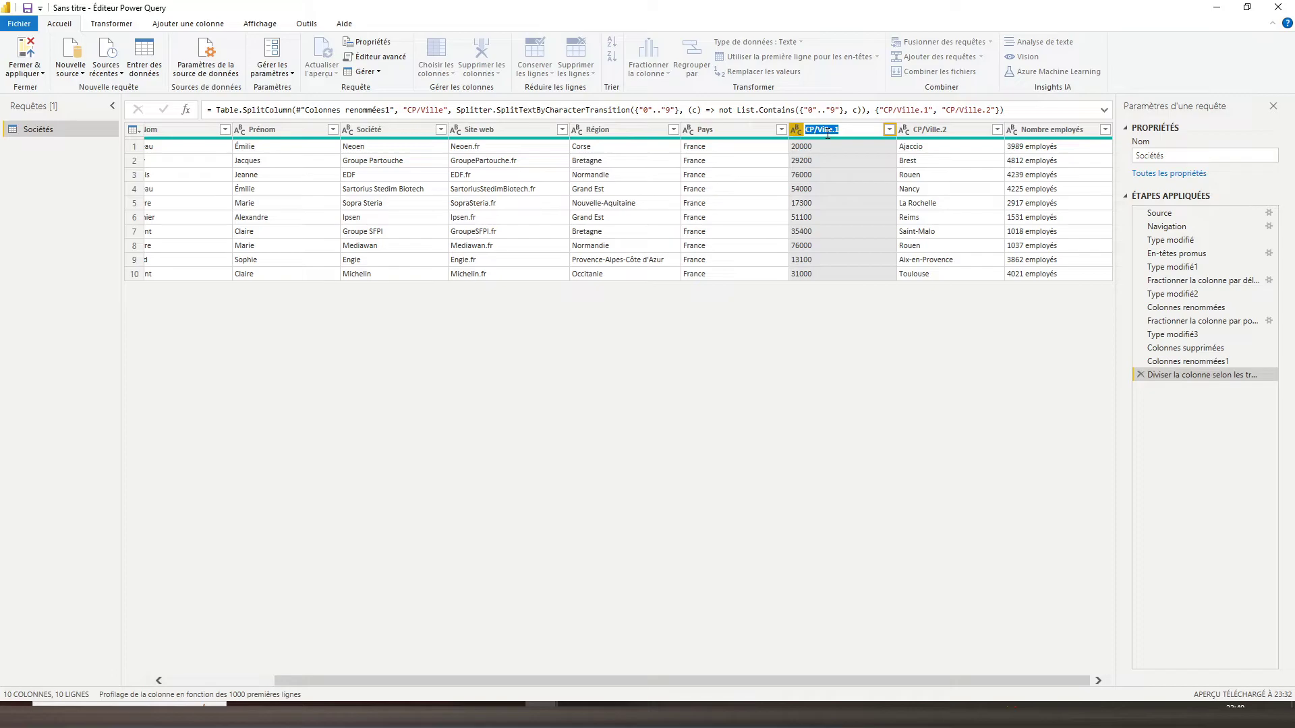
type("Code postal")
key("Return")
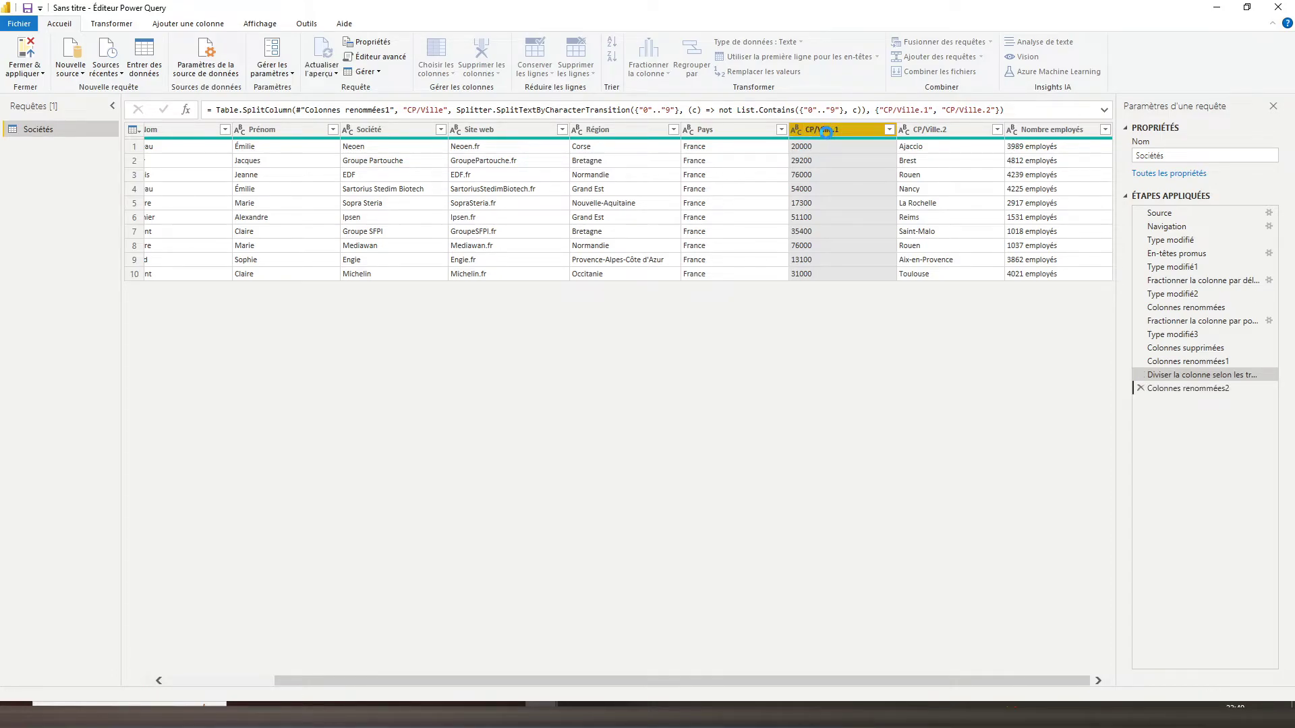
double_click(937, 127)
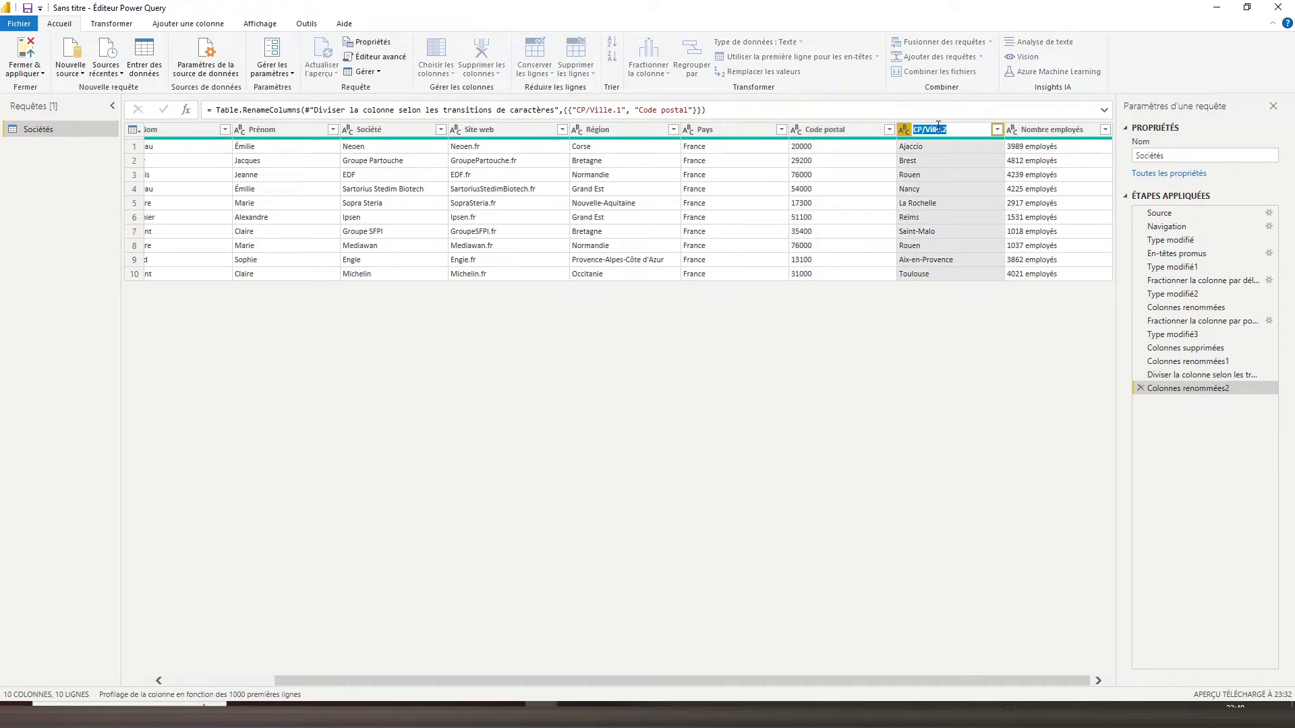
type("Ville")
key("Return")
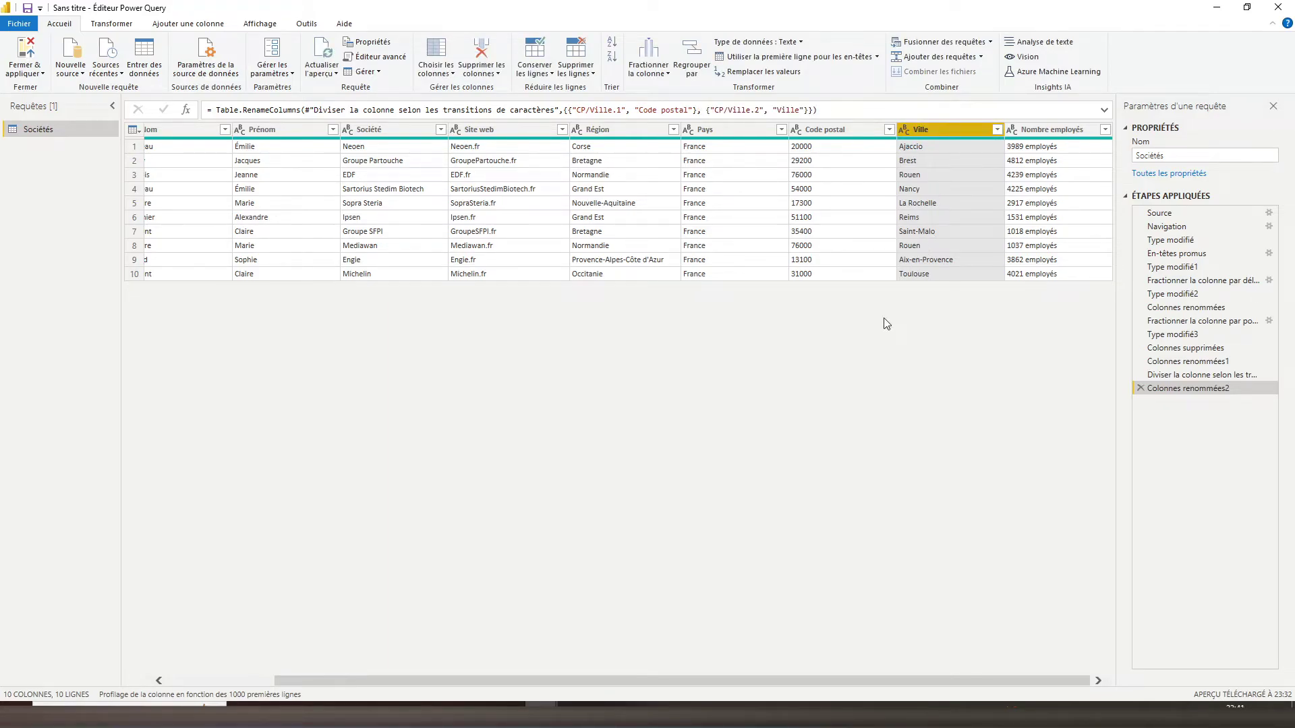
Split the Matricule column at the lowercase-to-uppercase transitions and delete the resulting Matricule.1 column of text prefixes
left_click_drag(765, 681, 472, 641)
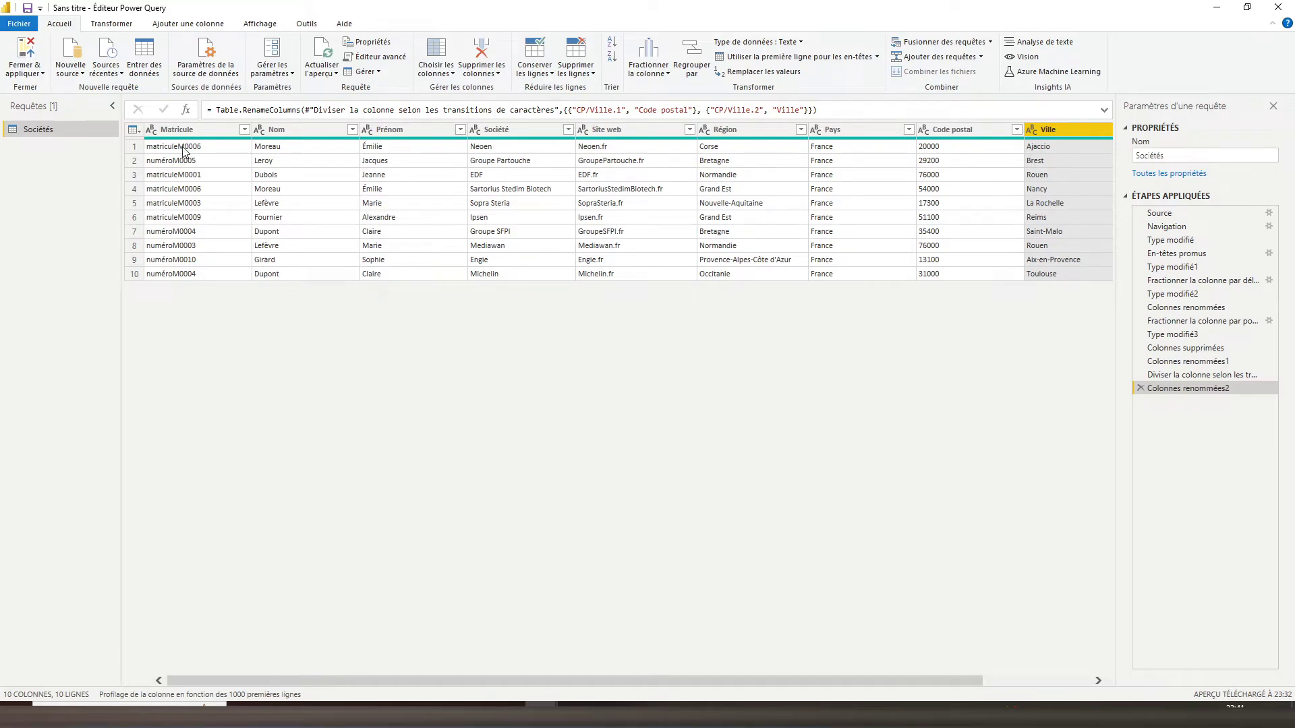
left_click(193, 131)
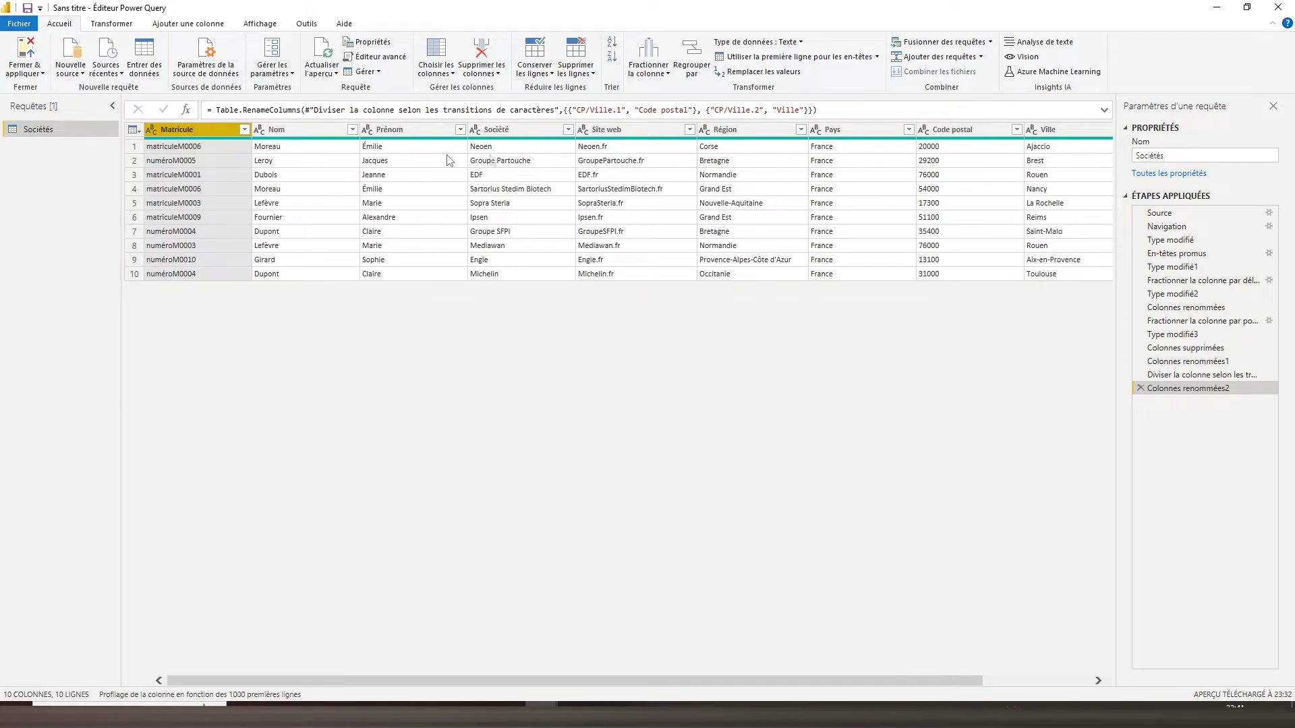
left_click(646, 70)
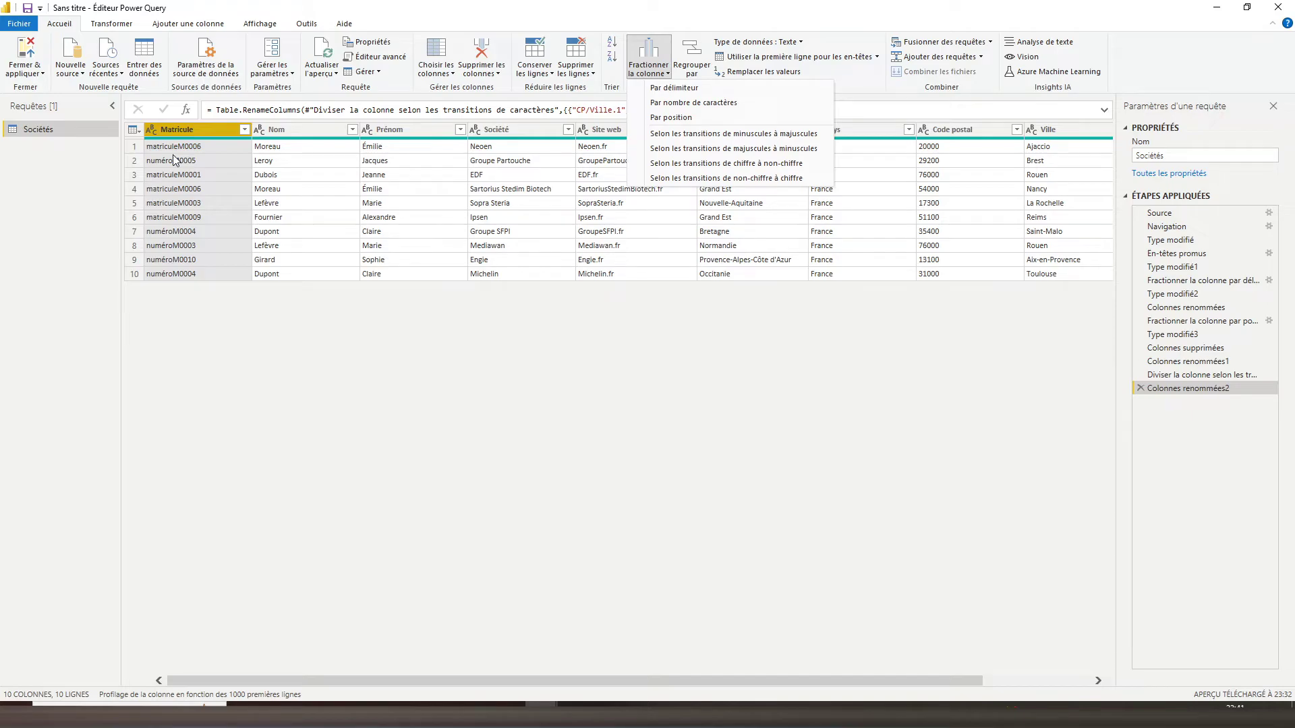
left_click(697, 137)
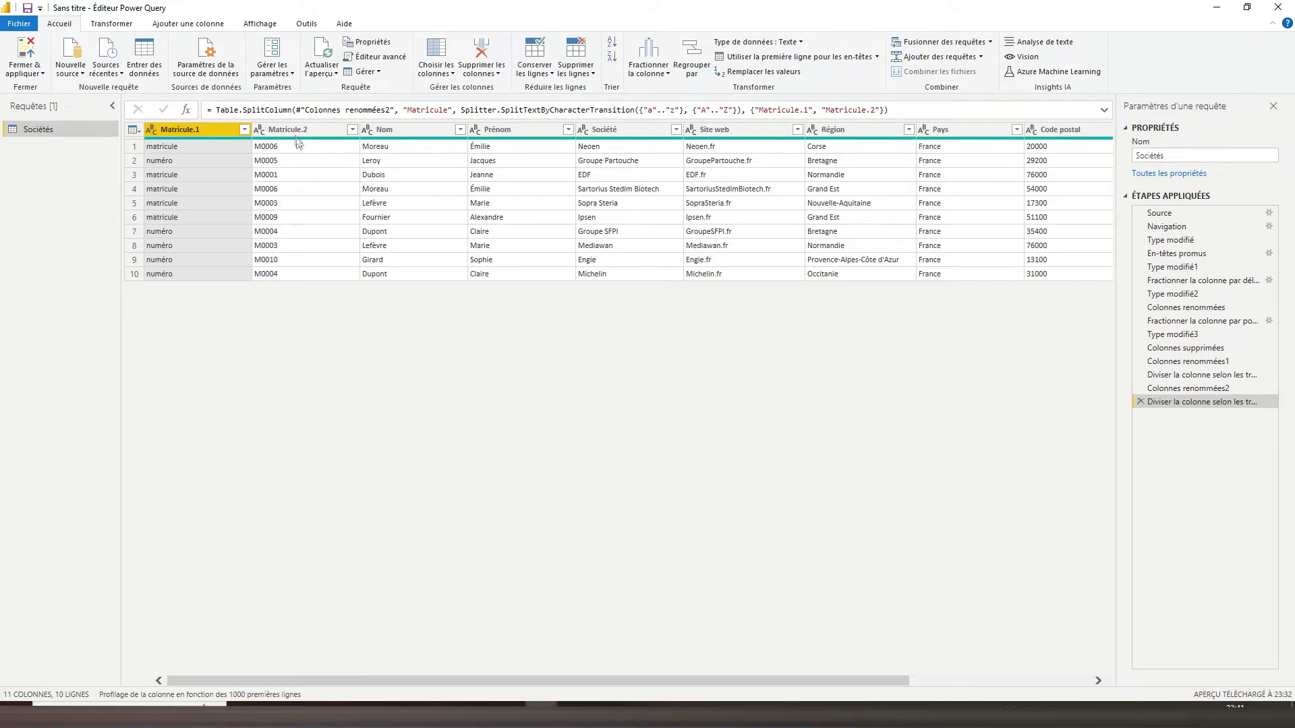
right_click(195, 129)
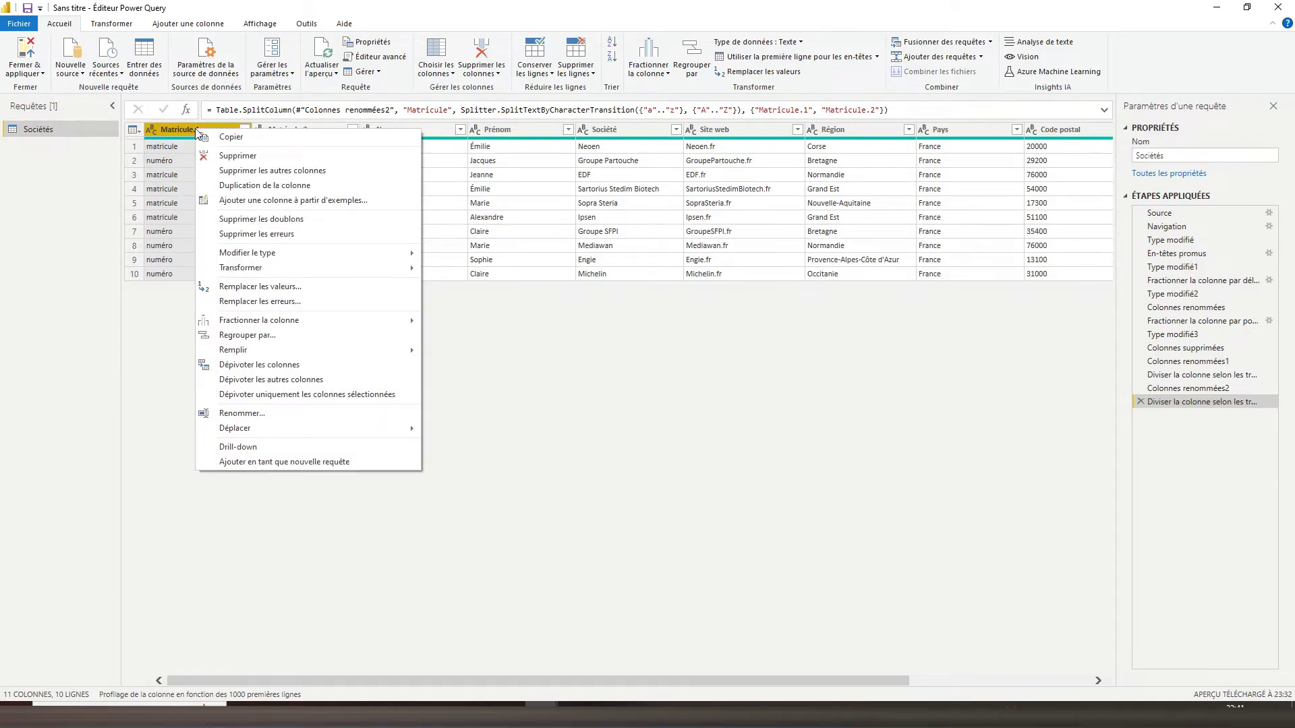
left_click(230, 156)
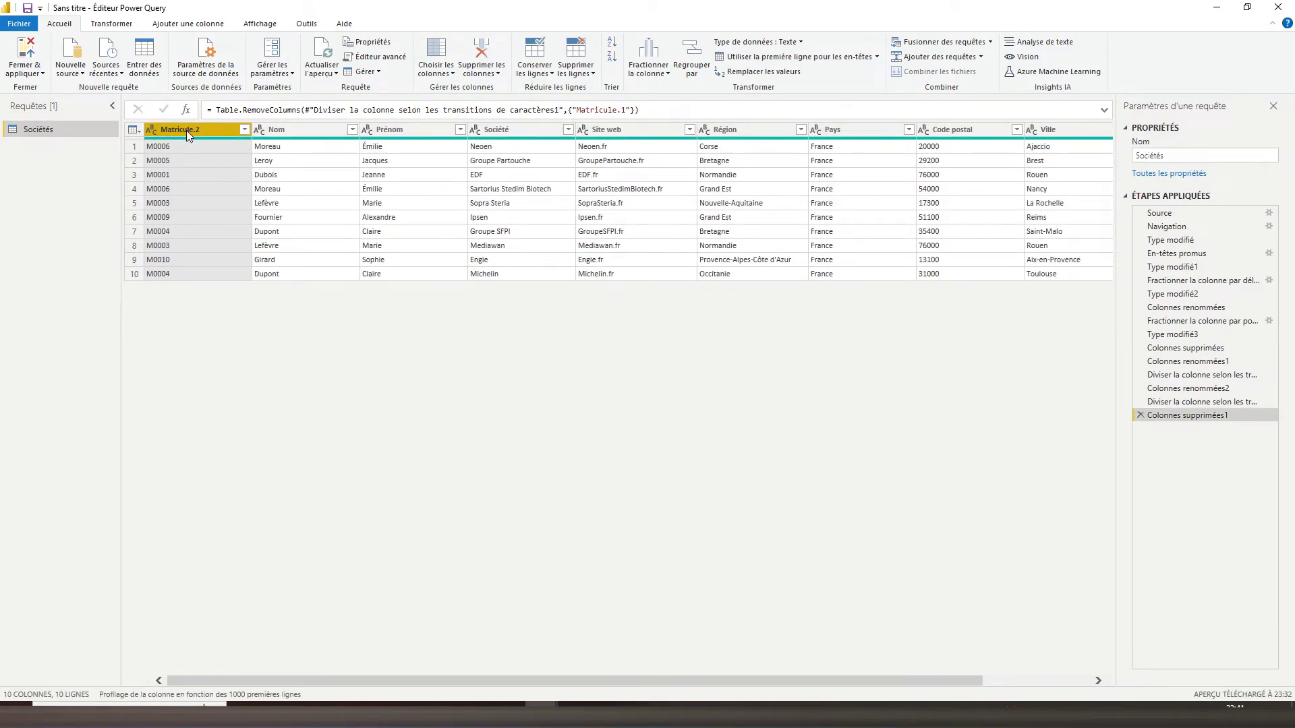
Rename the Matricule.2 column as Matricule
double_click(187, 131)
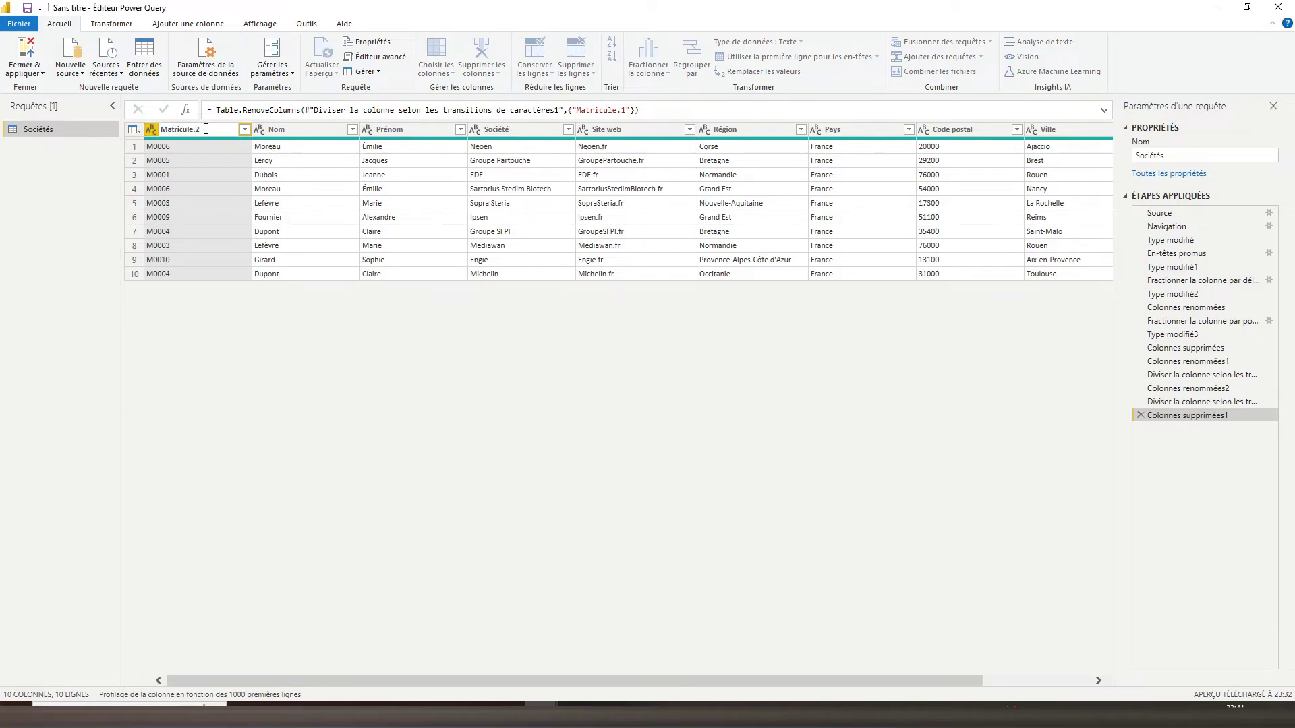
key("BackSpace")
key("Return")
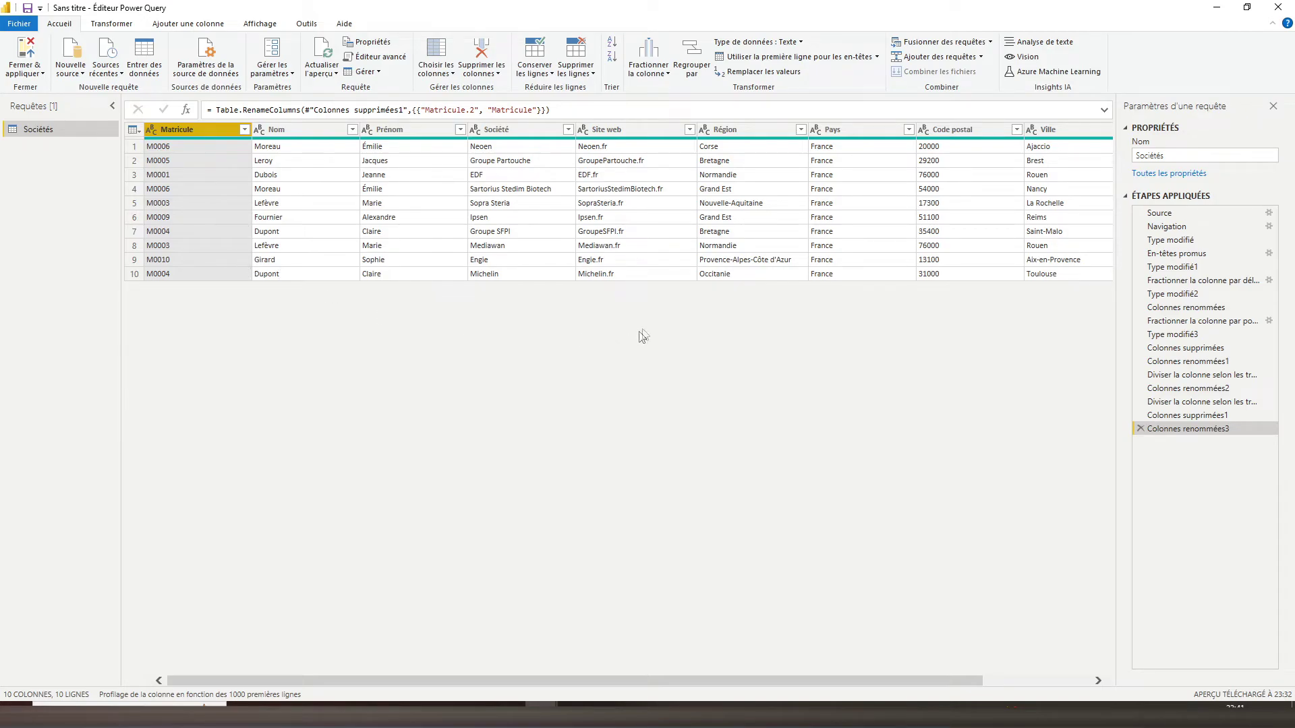
Split the Nombre employés column at the transitions from digit to non-digit
left_click_drag(531, 679, 680, 672)
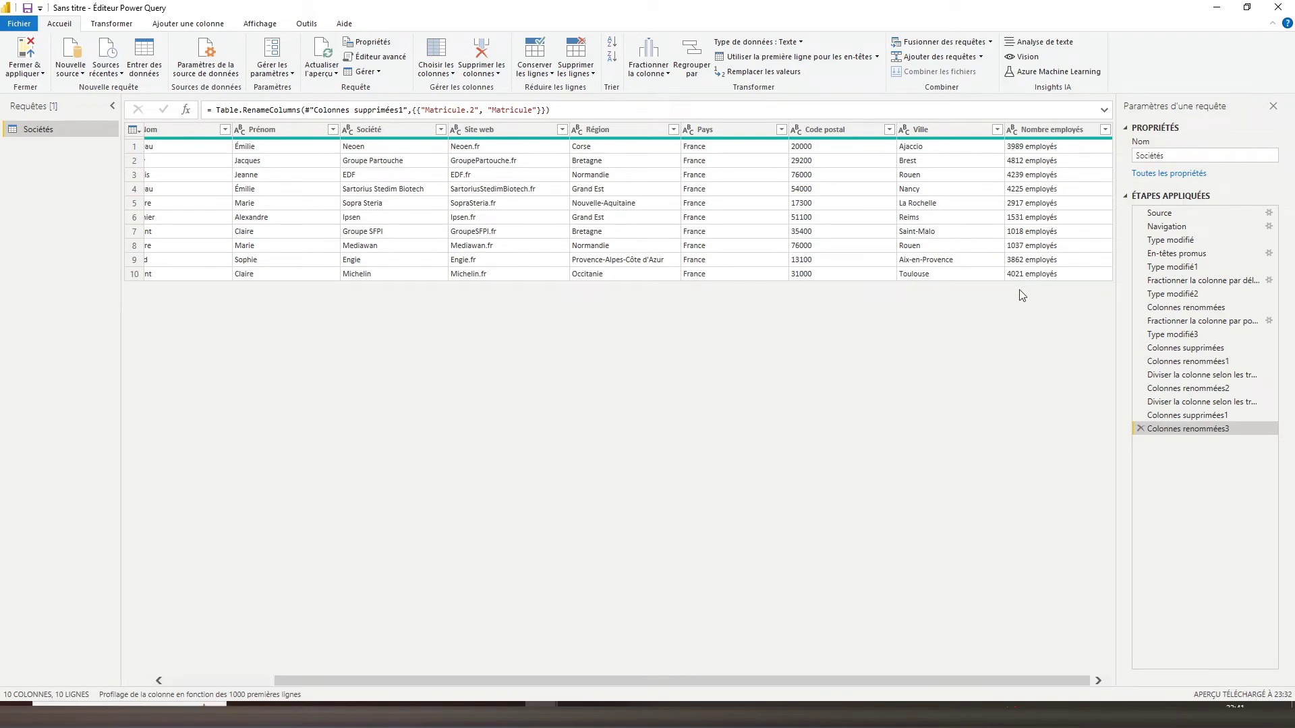
left_click(1073, 132)
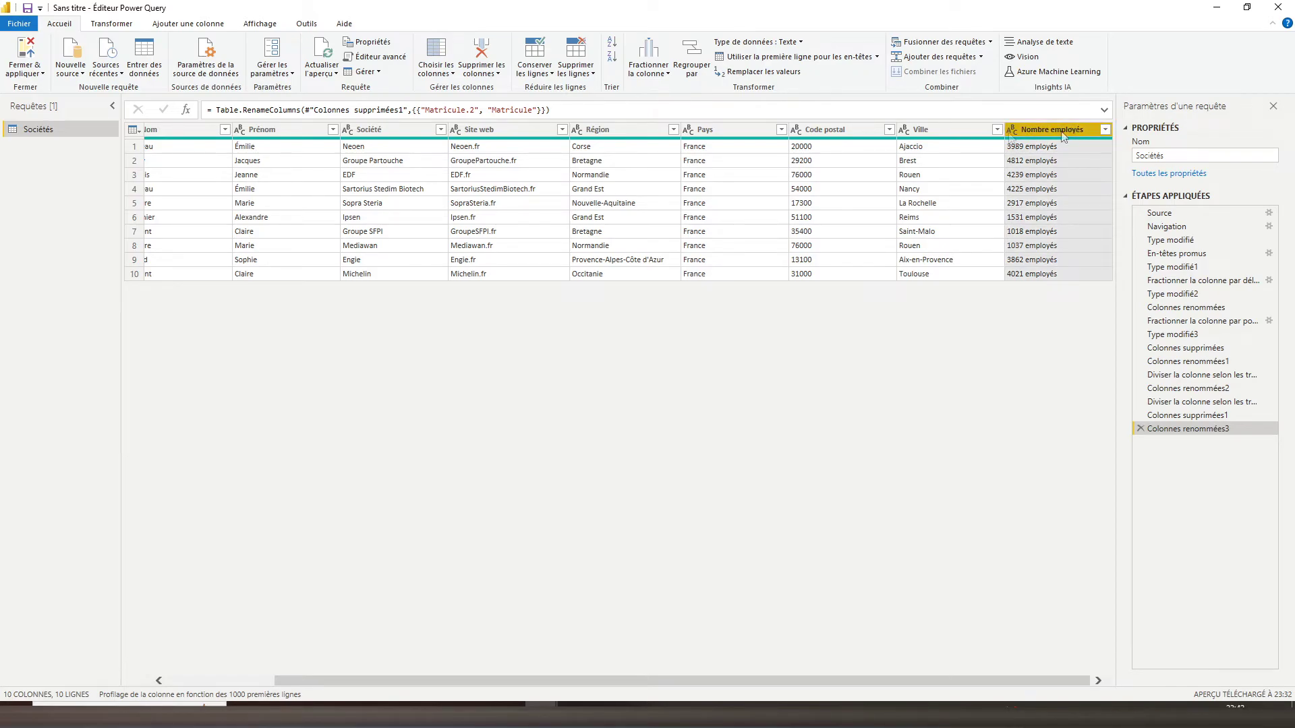
left_click(646, 70)
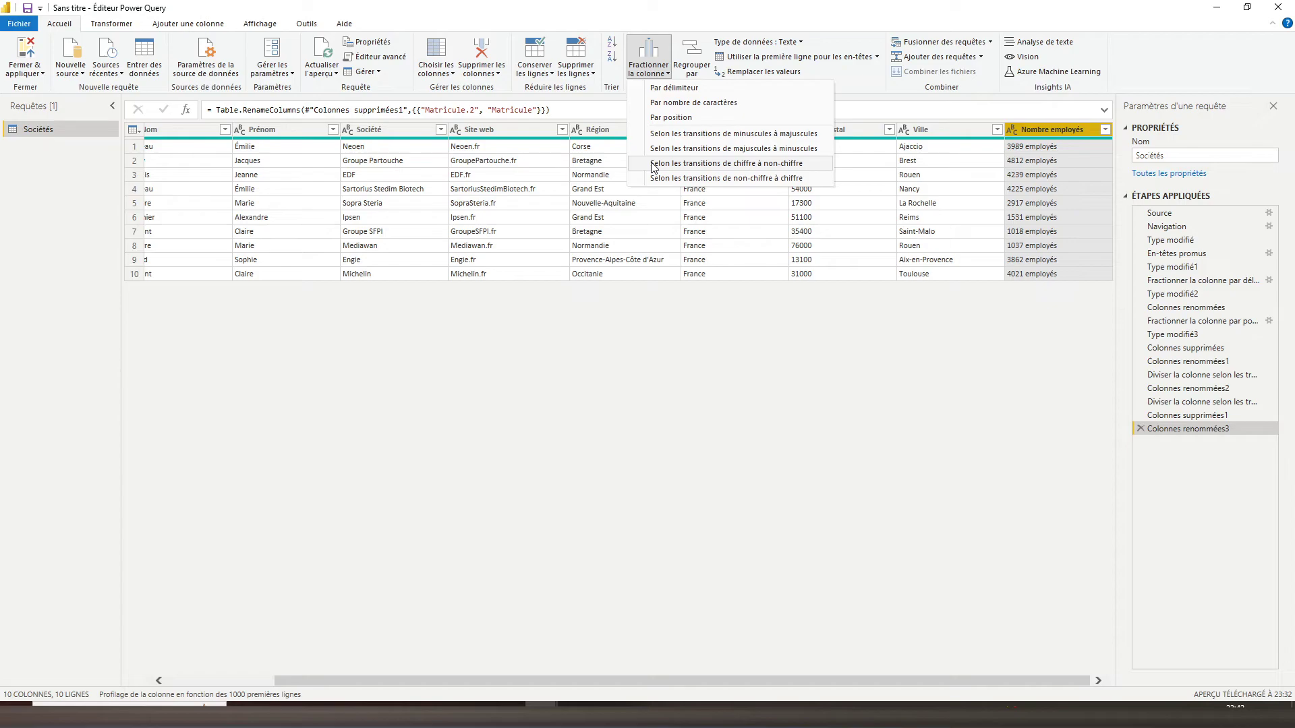
left_click(653, 168)
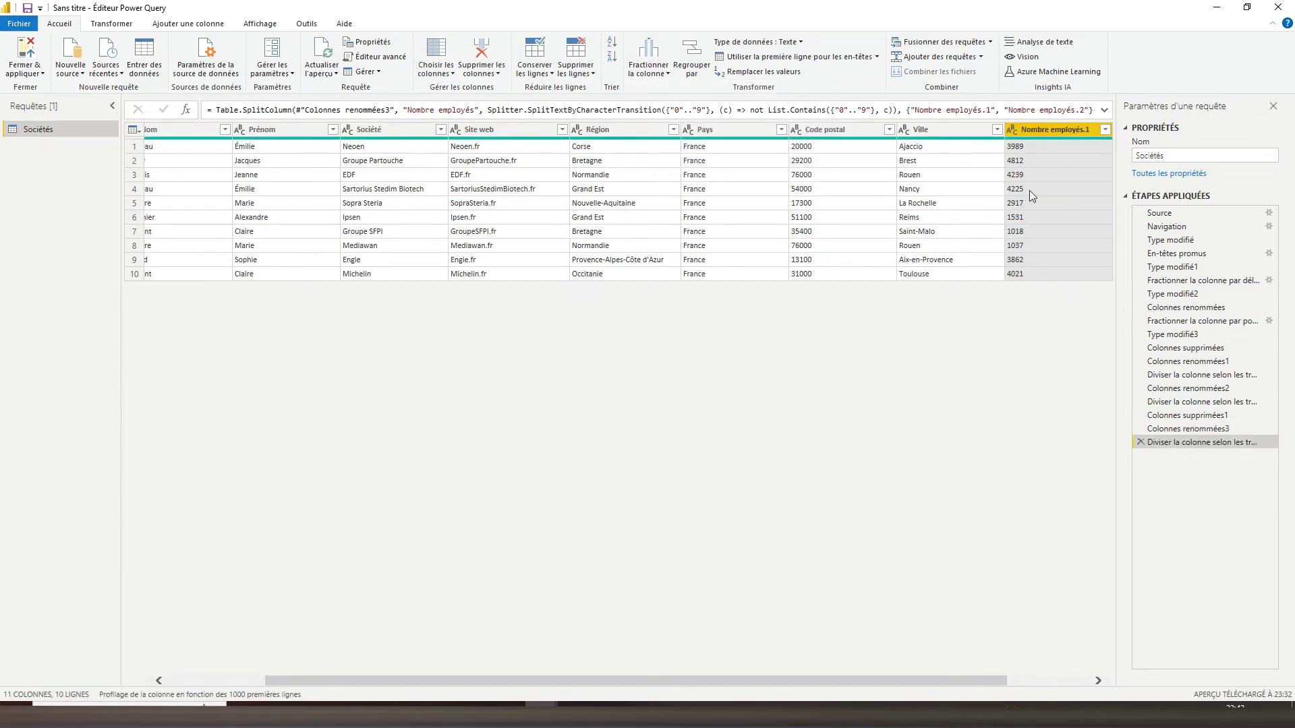
Rename the Nombre employés.1 column as Nombre employés and delete the Nombre employés.2 column
left_click(1098, 681)
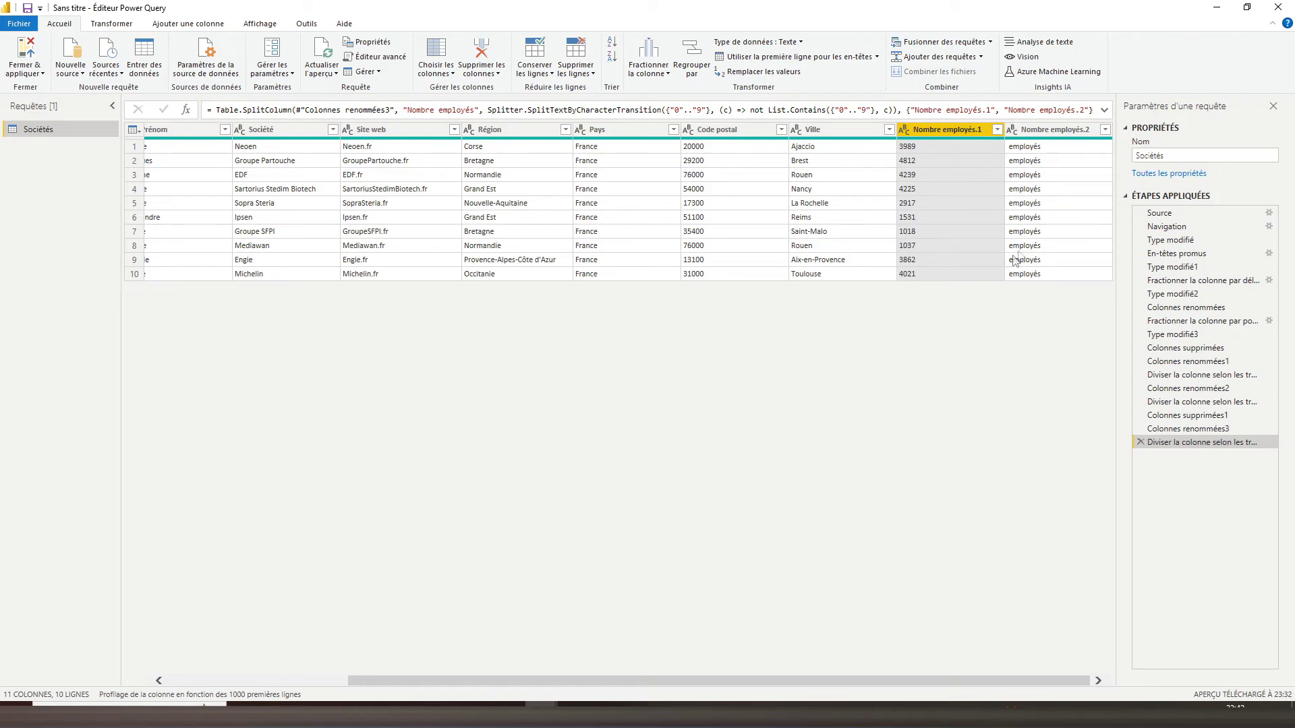
double_click(983, 130)
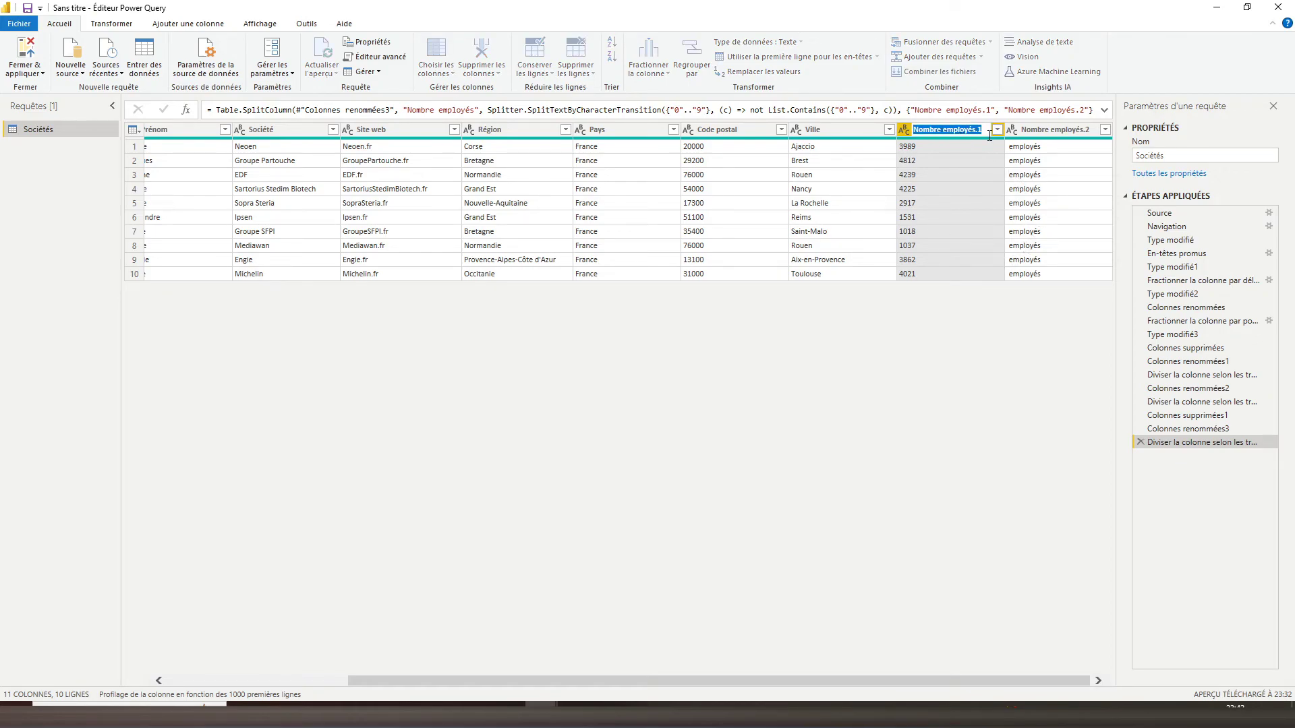
key("BackSpace")
key("BackSpace")
key("Return")
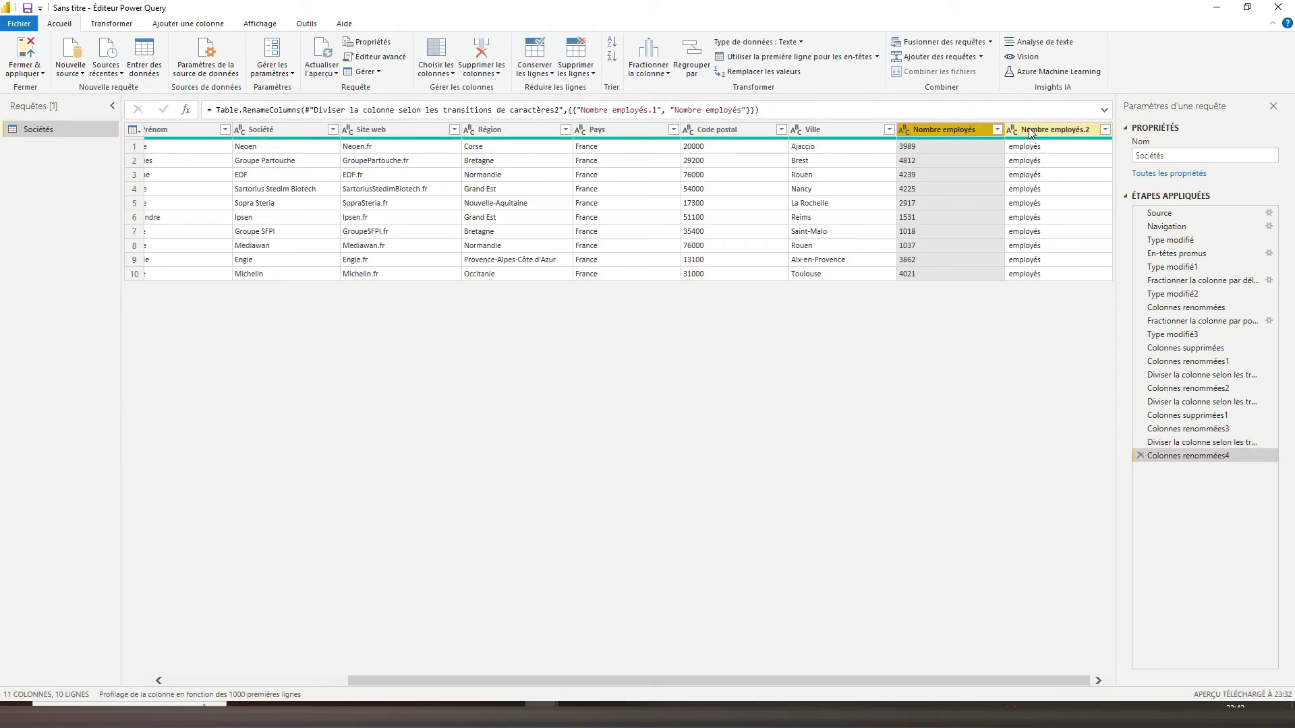
left_click(1030, 129)
right_click(1029, 131)
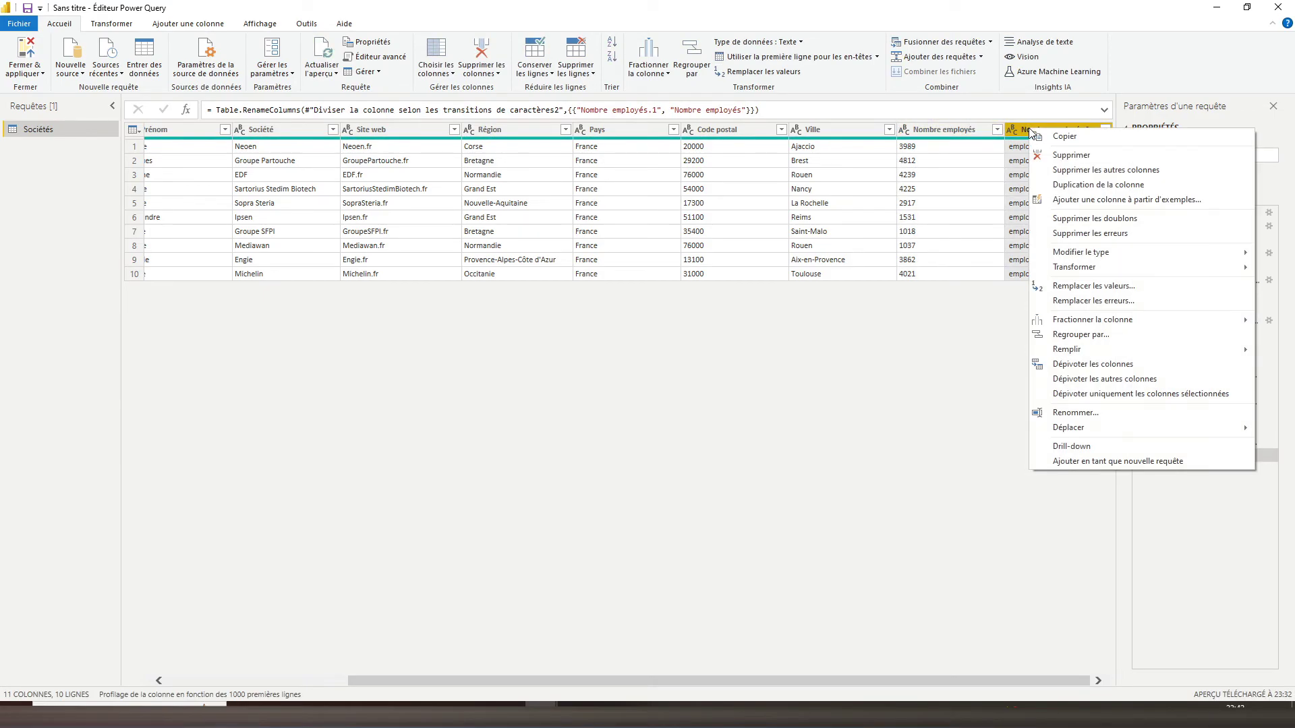
left_click(1069, 155)
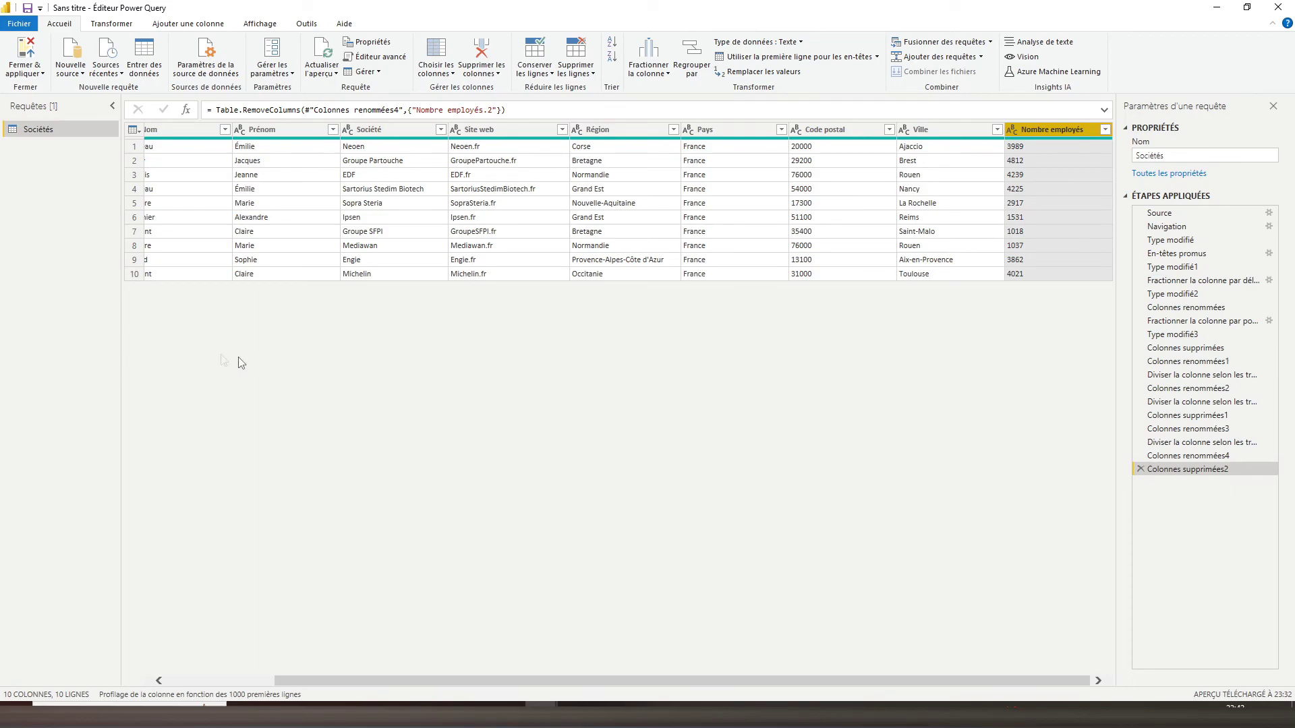
Close the query editor and apply the changes to the Sociétés query
left_click_drag(524, 683, 419, 683)
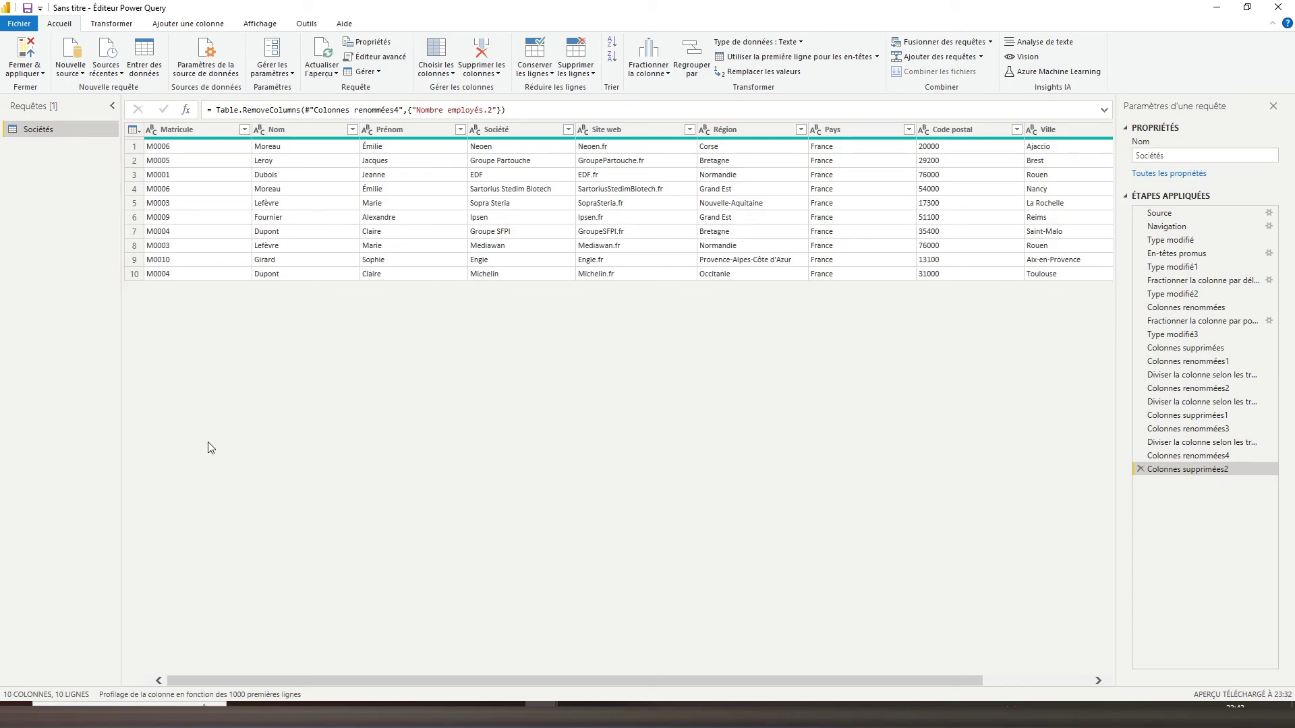
left_click(24, 75)
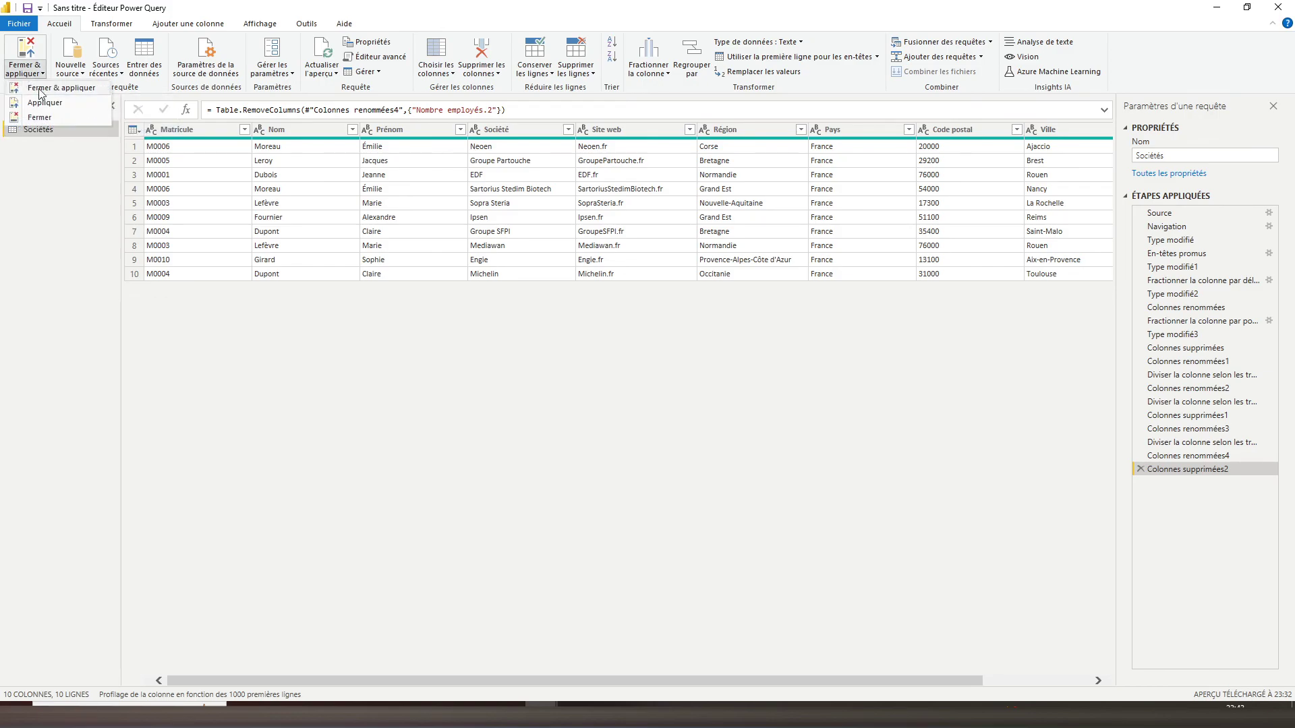